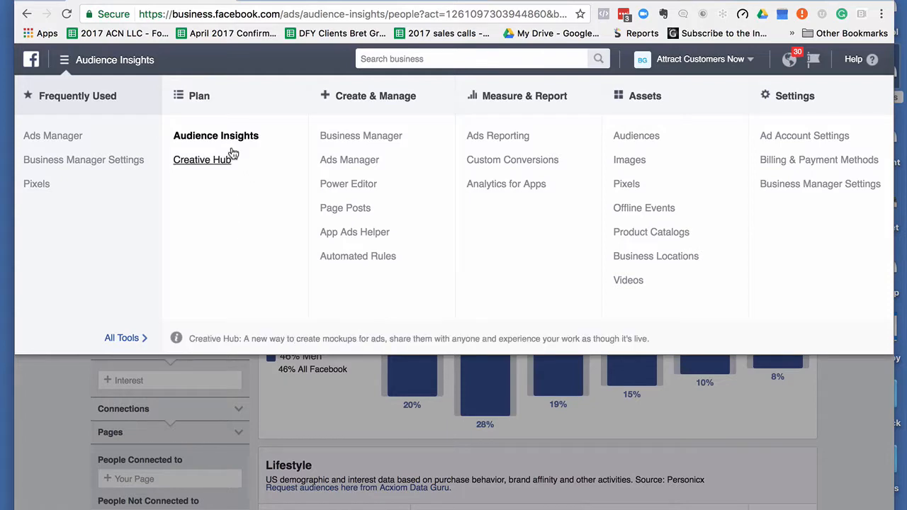
- Open Audience Insights and add United Kingdom to the new audience's locations
left_click(218, 136)
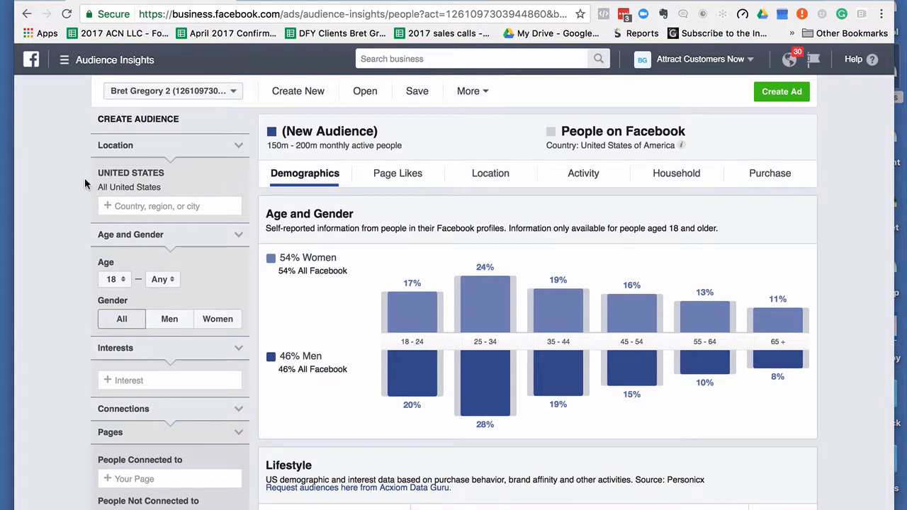
left_click(125, 204)
type("un")
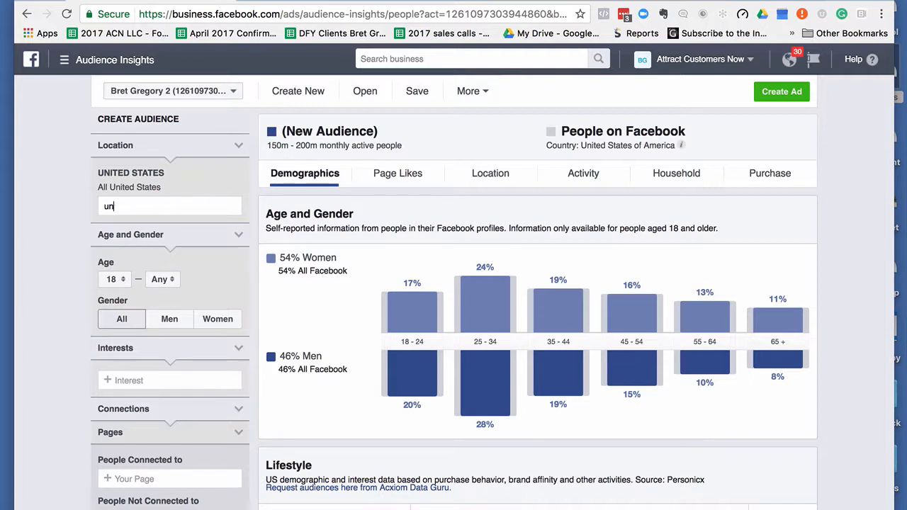
type("i")
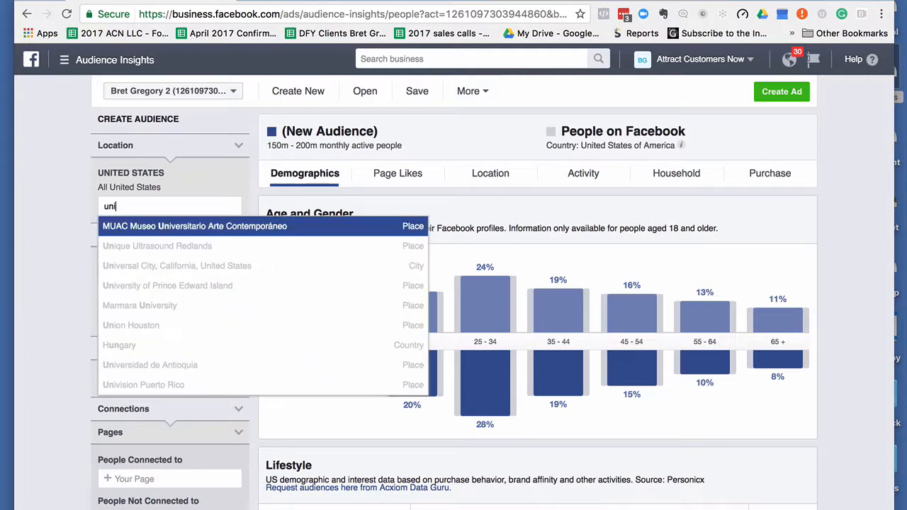
type("ted ")
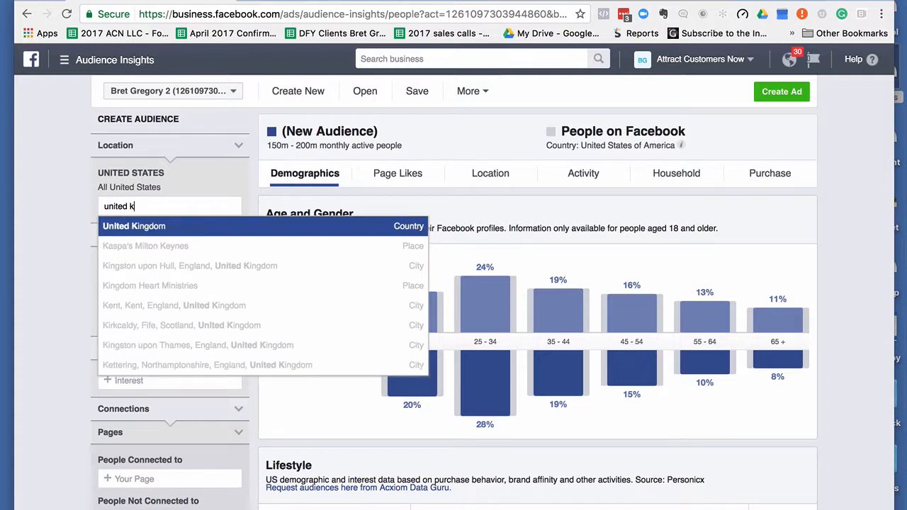
type("k")
key("Return")
- Add Canada, Australia and New Zealand to the audience's locations
type("canada")
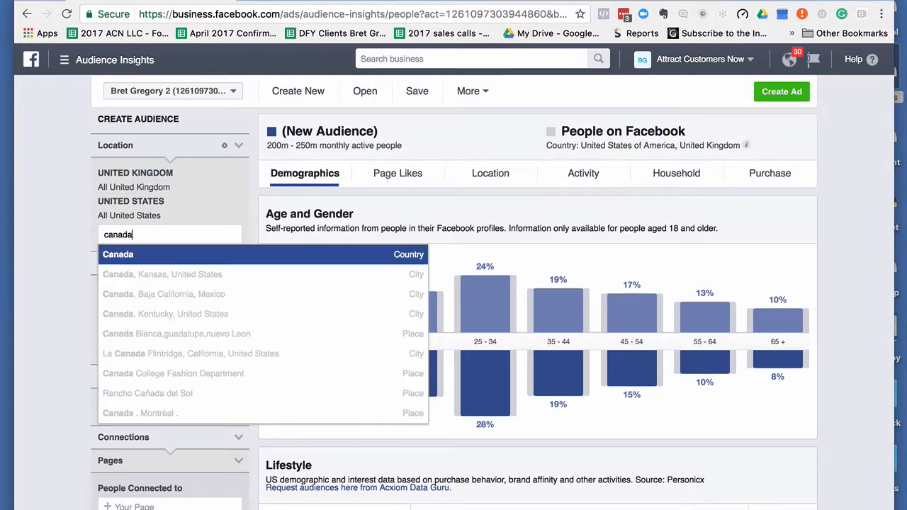
key("Return")
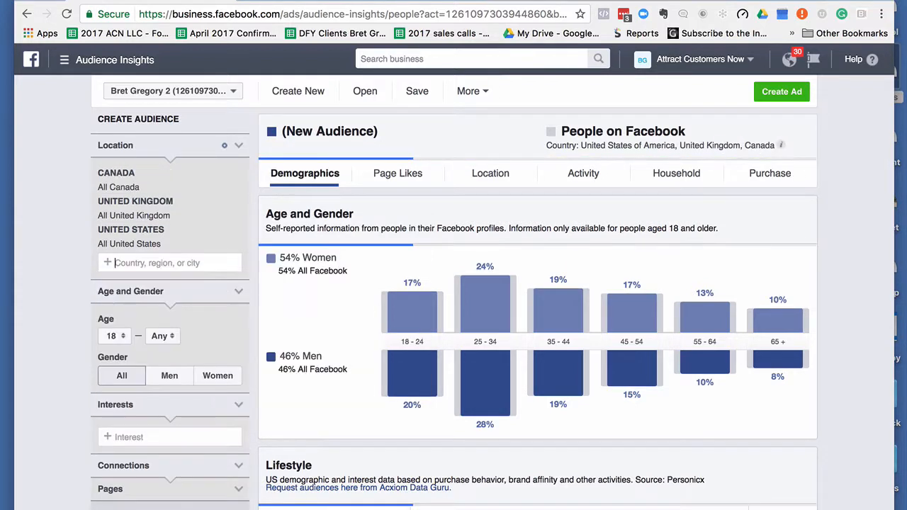
type("austral")
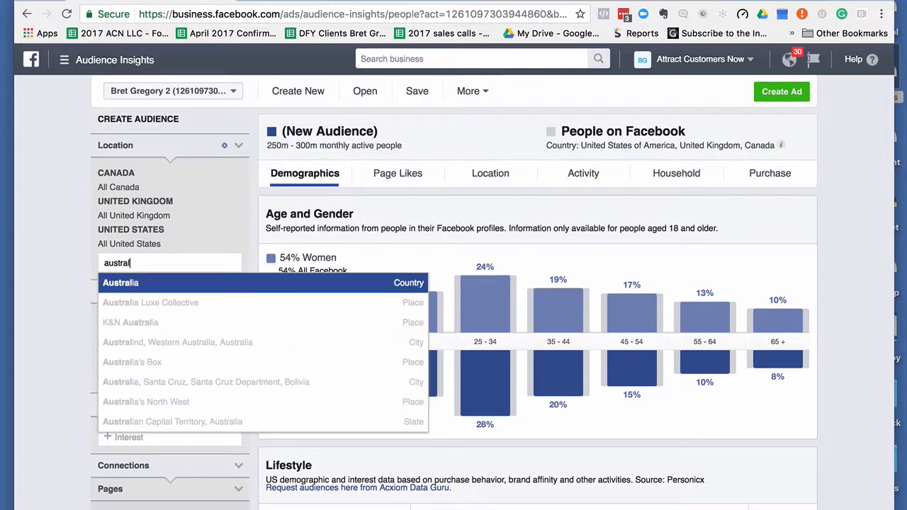
key("Return")
type("ne")
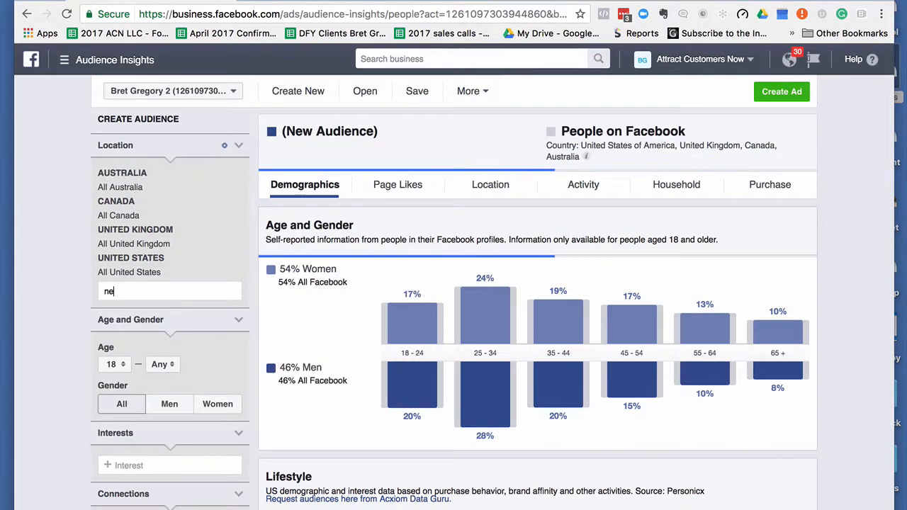
type("w zealan")
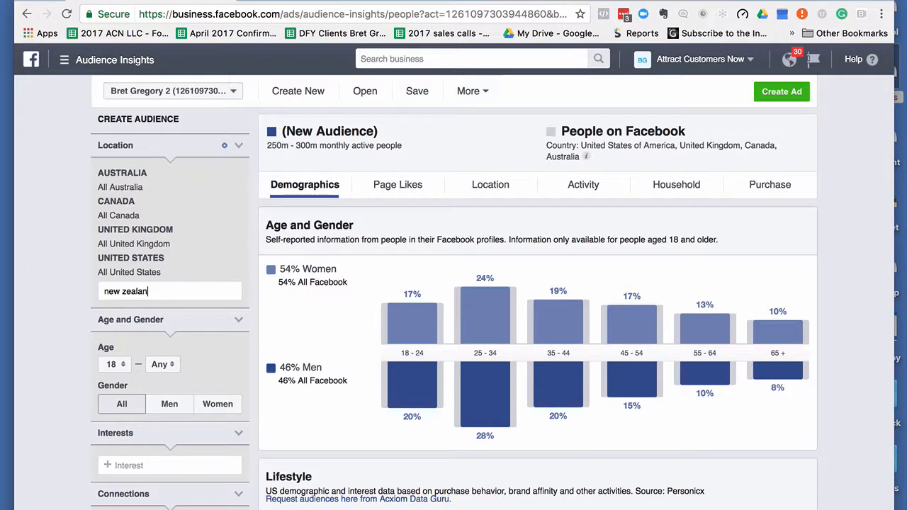
key("Return")
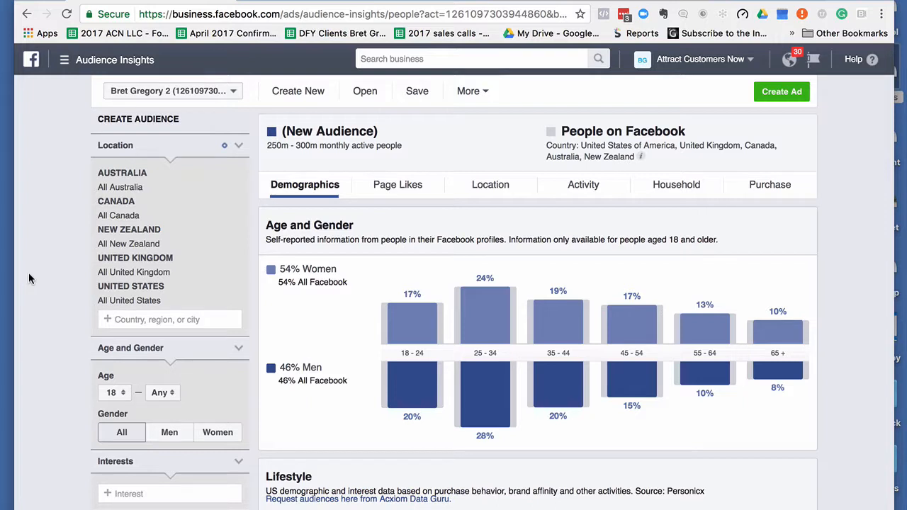
- Set the audience's minimum age to 30
scroll(29, 272, "down", 3)
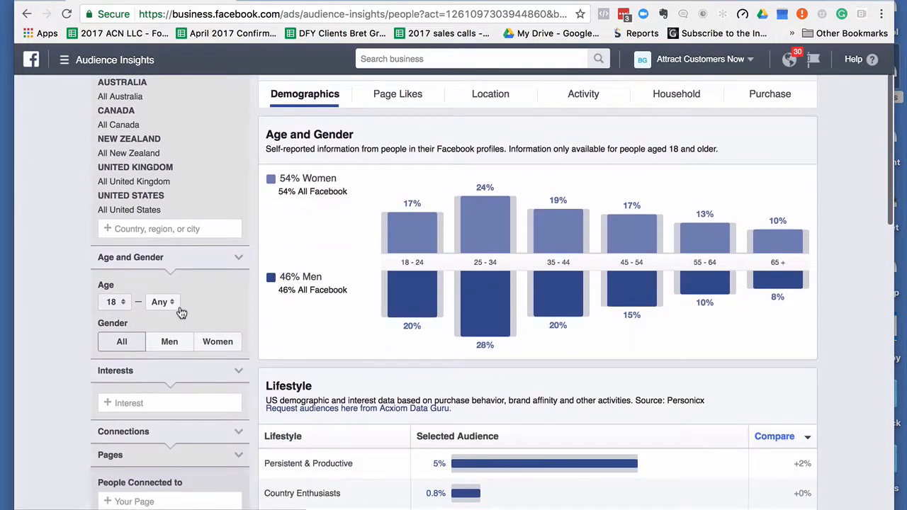
left_click(112, 302)
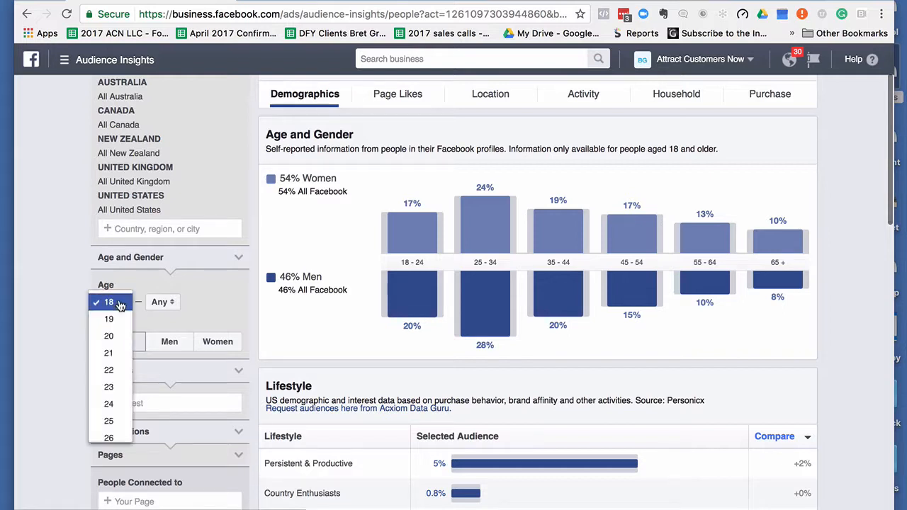
scroll(112, 322, "down", 3)
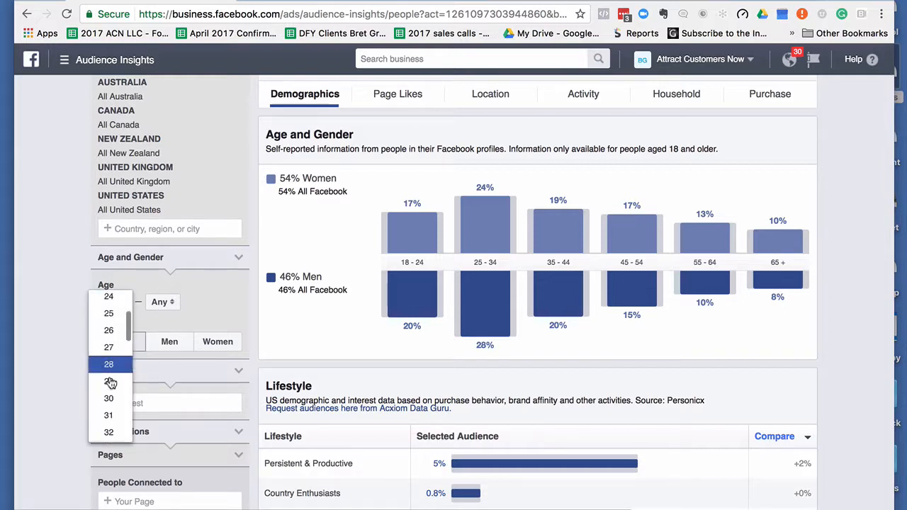
left_click(111, 399)
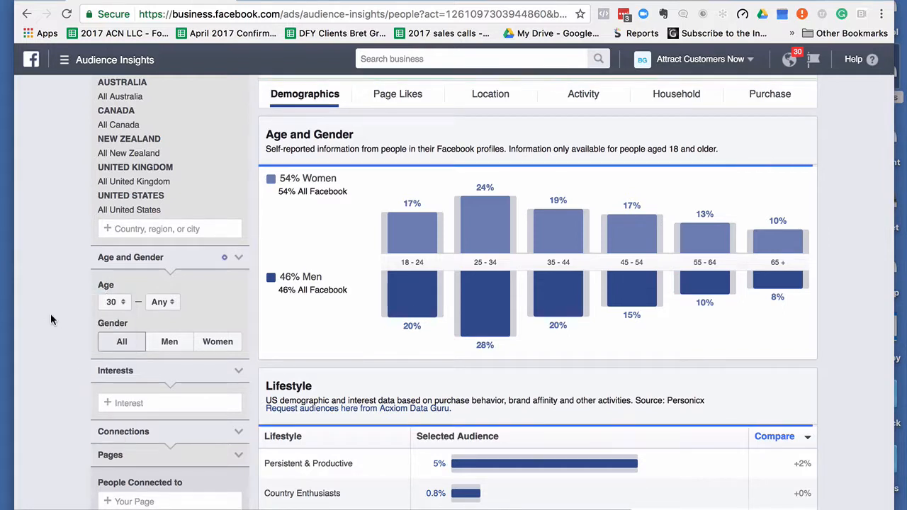
- Add the public figure Eben Pagan as an audience interest
scroll(50, 319, "down", 1)
scroll(50, 314, "down", 5)
left_click(128, 221)
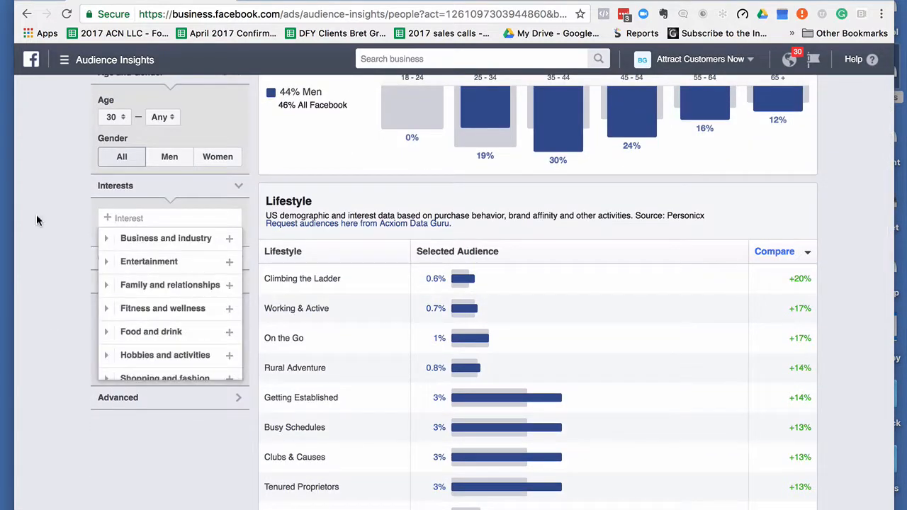
type("eben p")
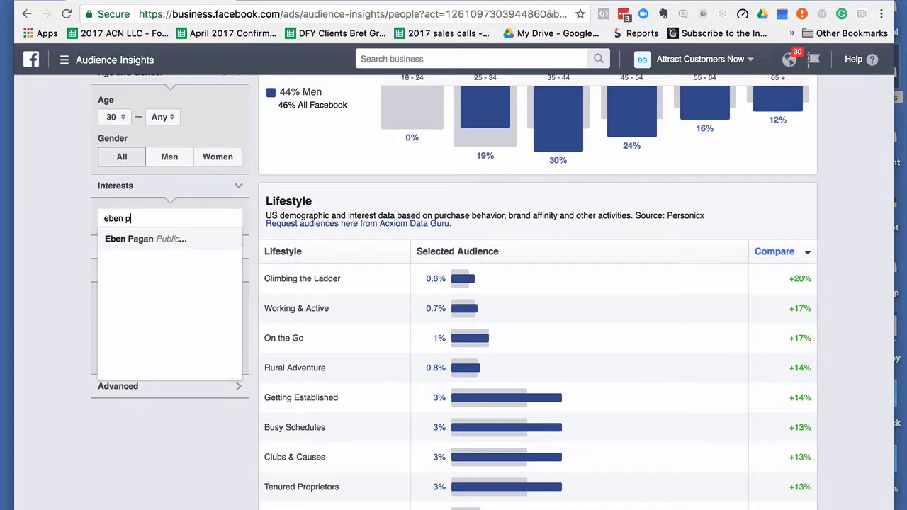
left_click(114, 238)
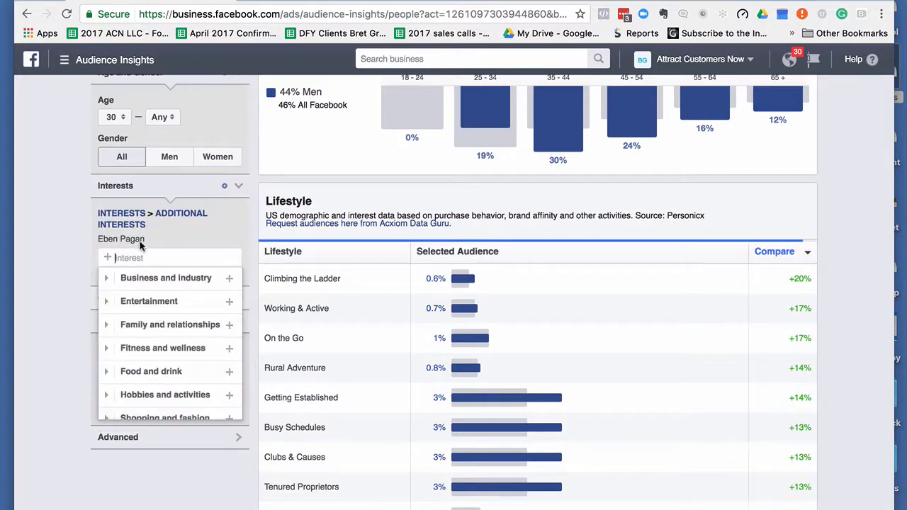
- Show the audience's Page Likes insights and examine the top categories and most relevant pages
scroll(43, 225, "up", 5)
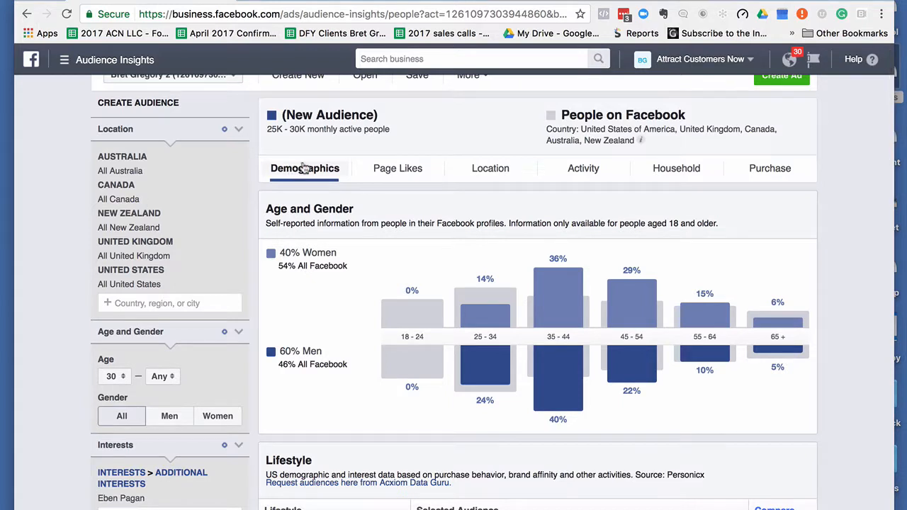
left_click(398, 169)
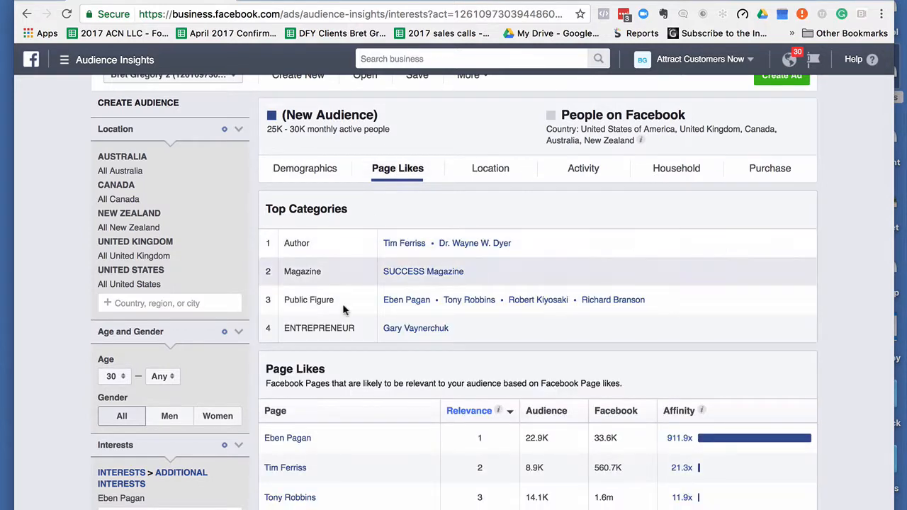
scroll(42, 341, "down", 2)
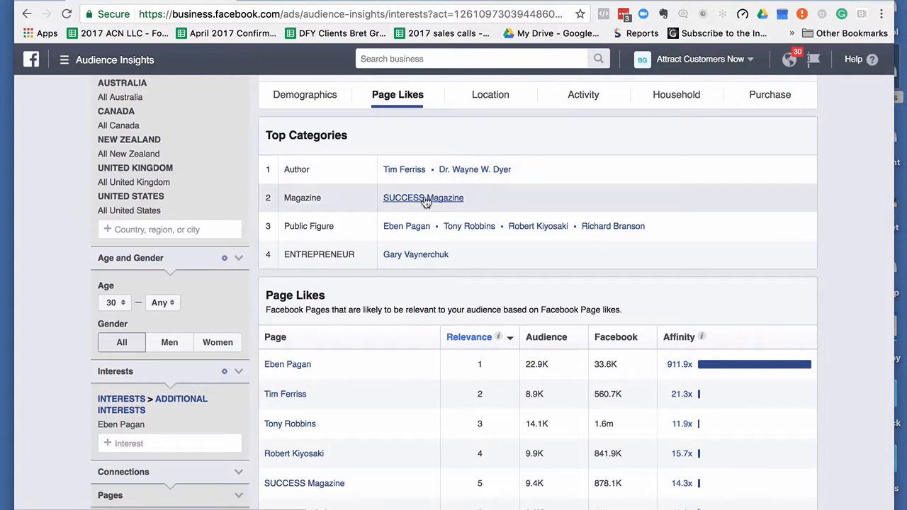
- Add the author Tim Ferriss as an additional audience interest
left_click(142, 443)
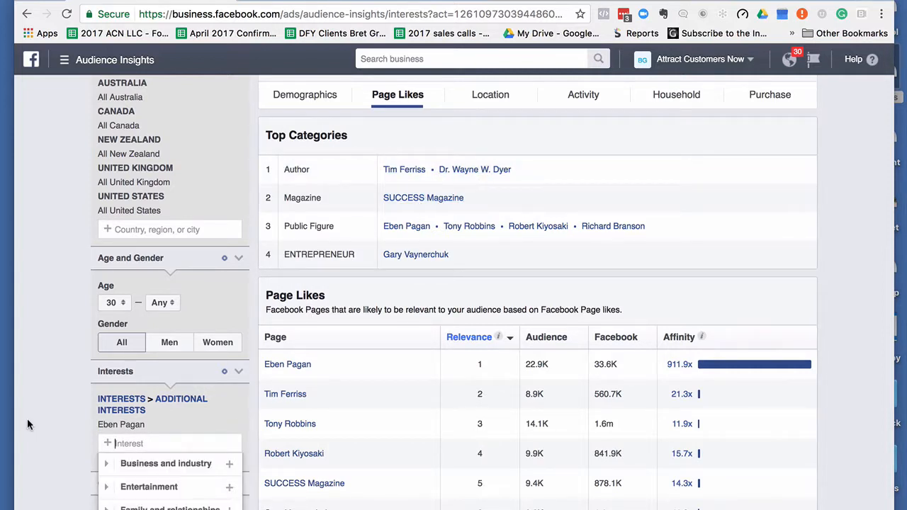
type("tim fe")
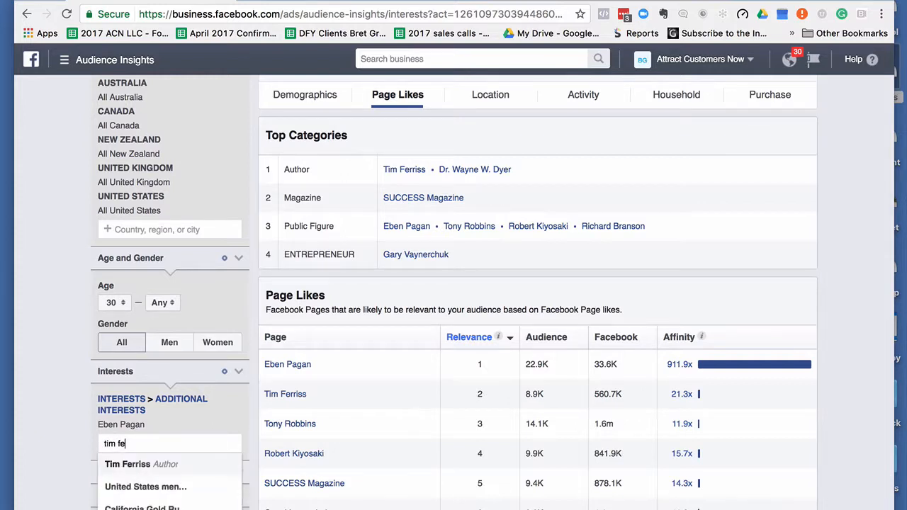
left_click(141, 464)
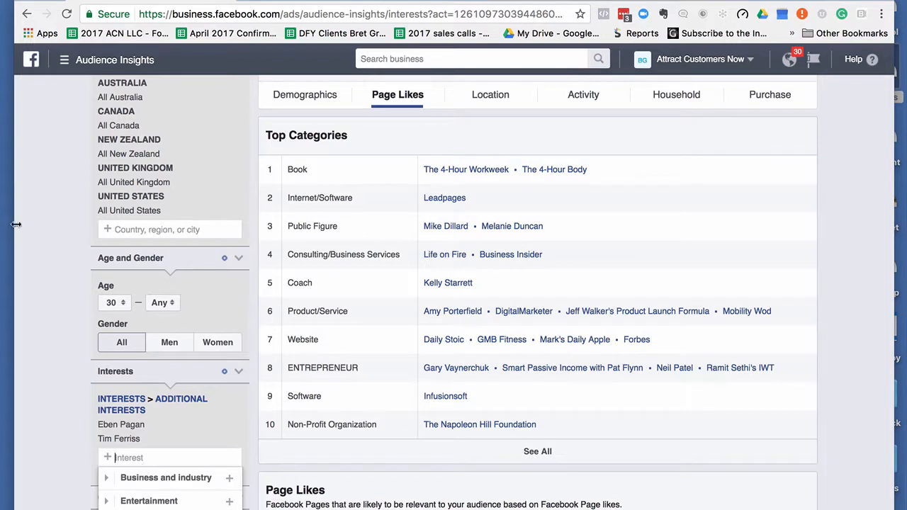
- Search the interests for "jeff walker's" and add Jeffrey Walker to the audience
scroll(31, 291, "down", 1)
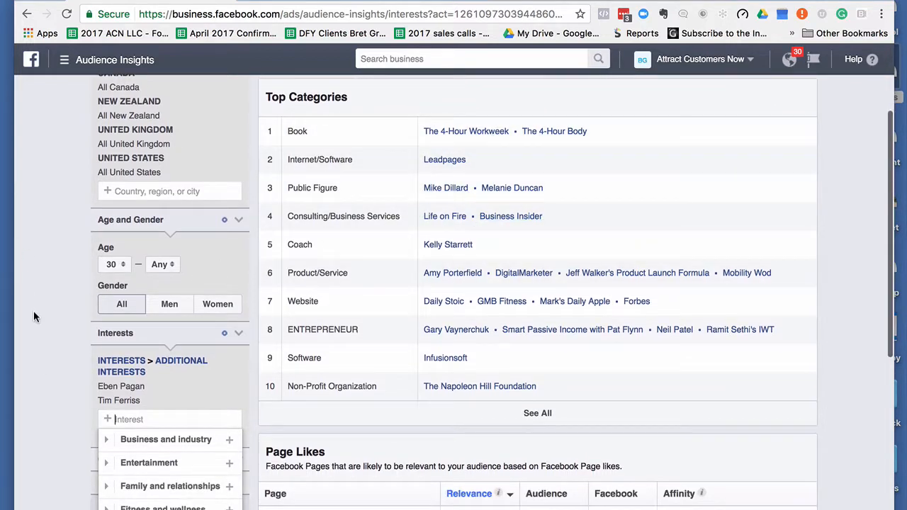
scroll(33, 317, "down", 1)
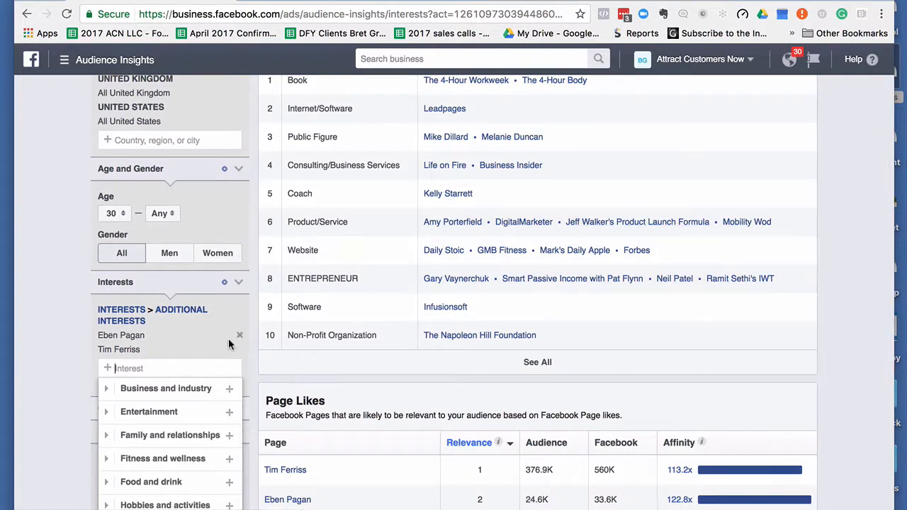
type("jeff ")
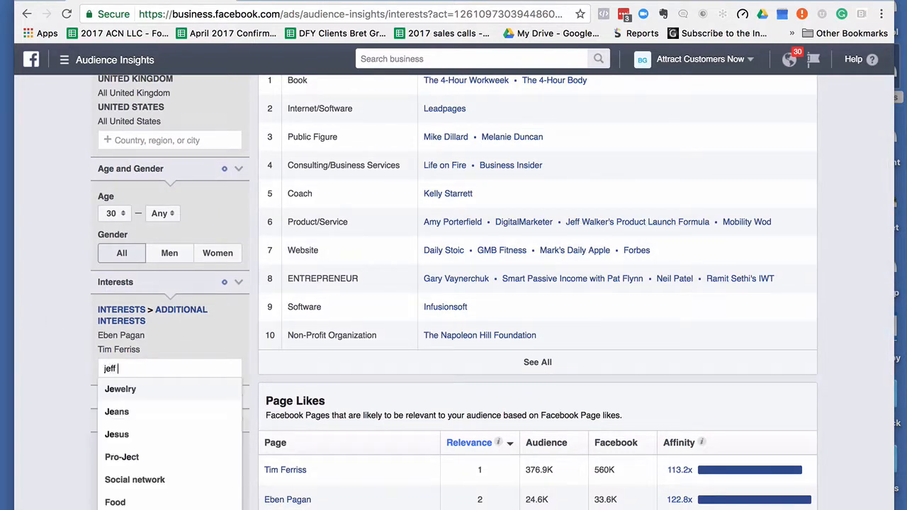
type("walk")
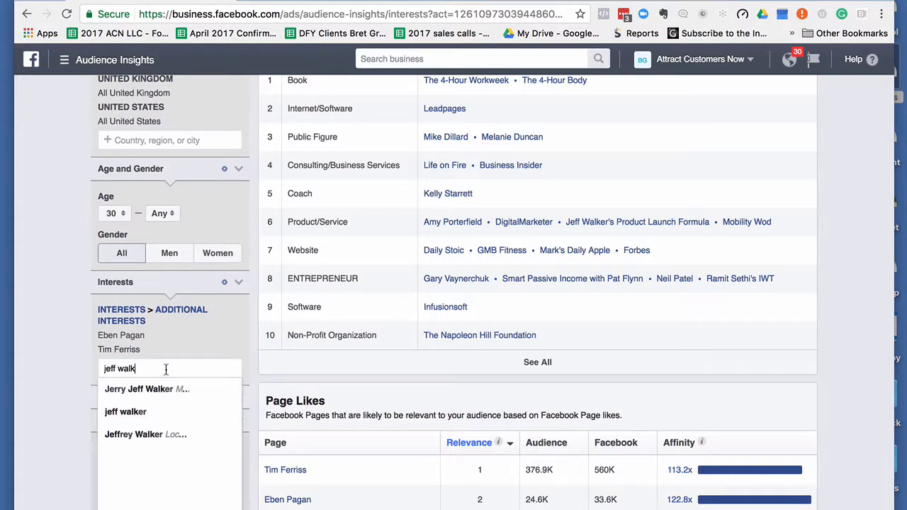
type("er")
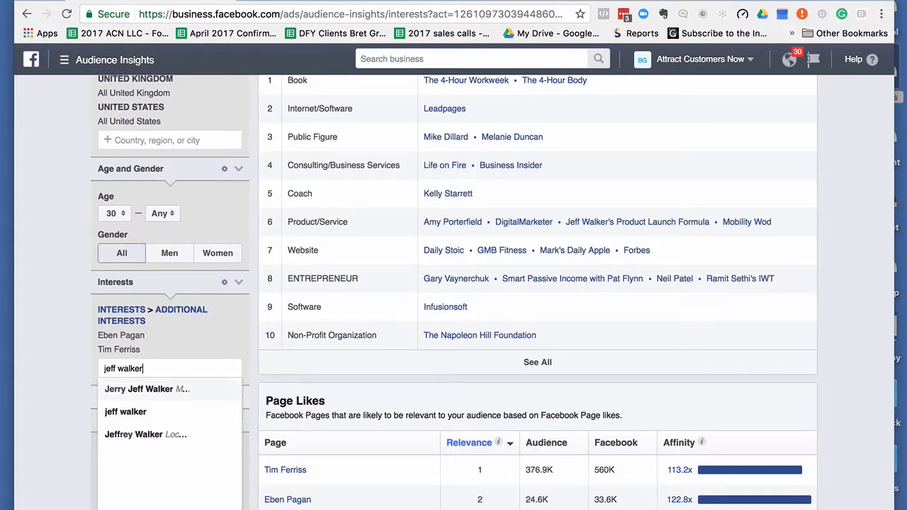
type("'s")
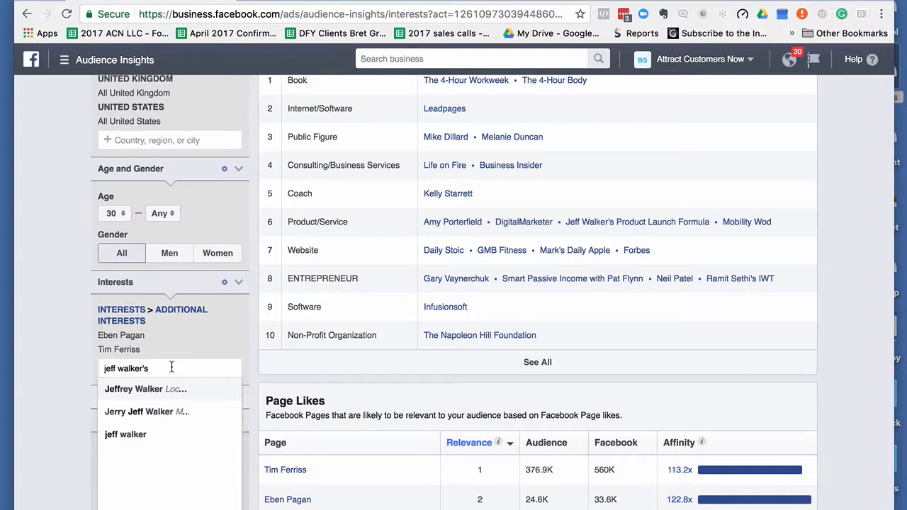
left_click(162, 388)
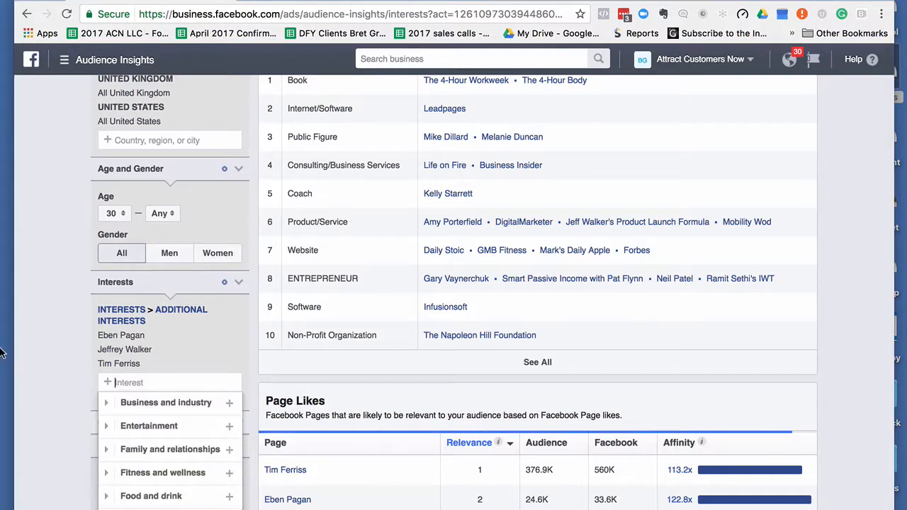
left_click(259, 347)
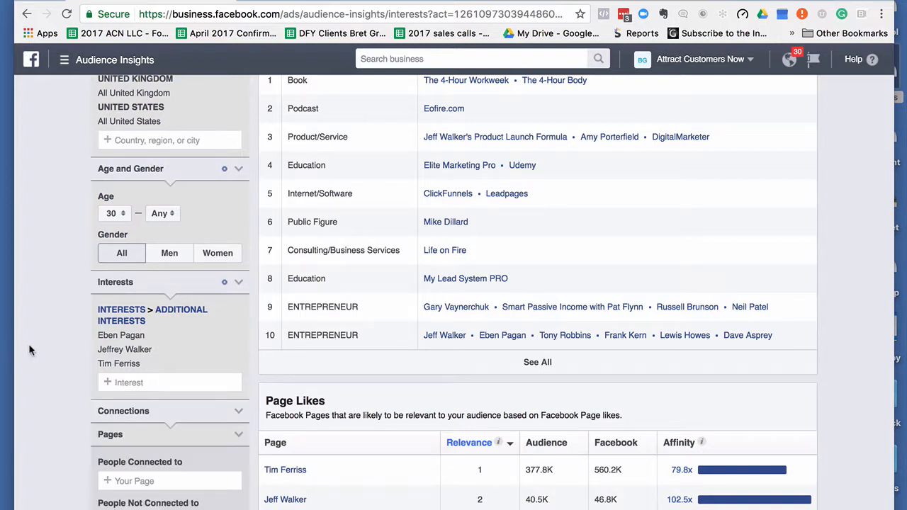
- Try to find the ClickFunnels software among the audience interests by searching for "click funnels"
left_click(130, 382)
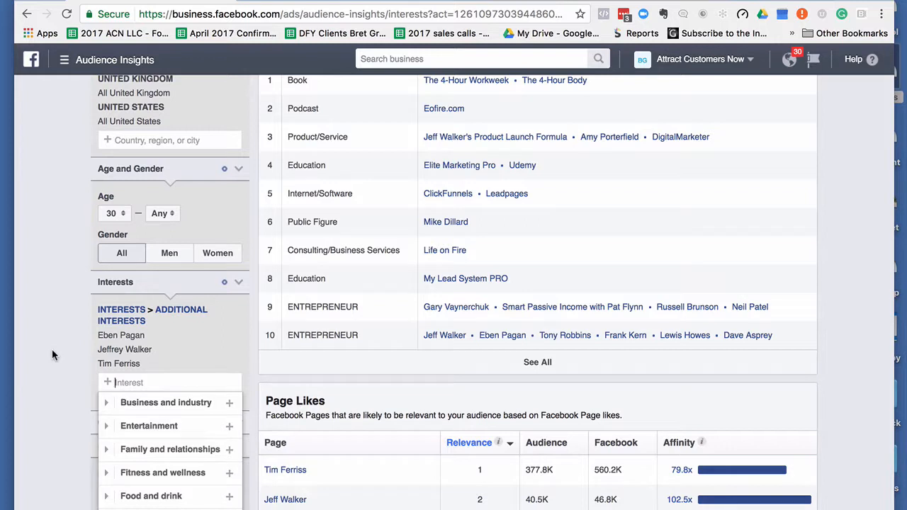
type("c")
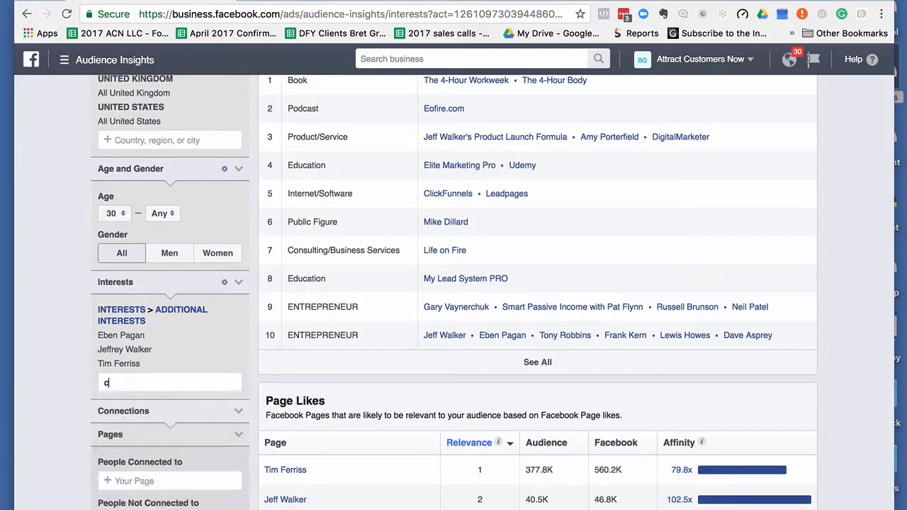
type("lick funn")
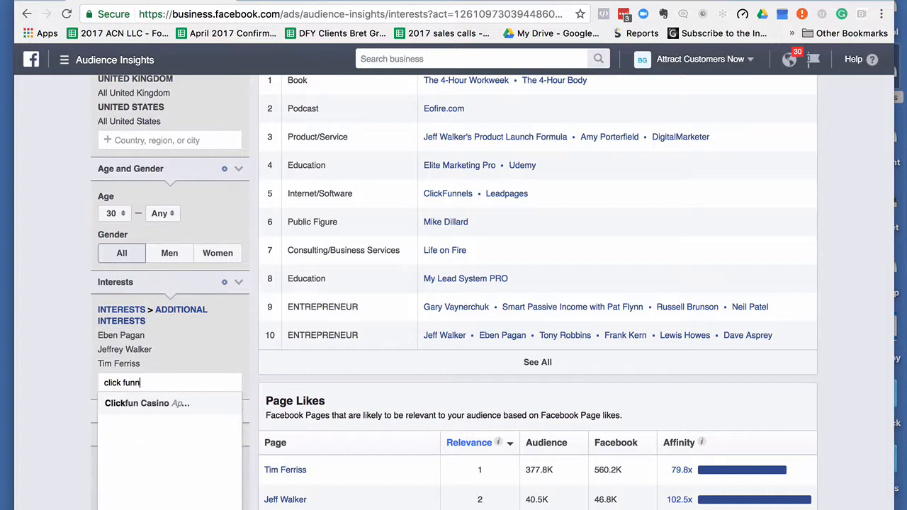
key("BackSpace")
key("BackSpace")
key("BackSpace")
key("BackSpace")
key("BackSpace")
key("BackSpace")
key("BackSpace")
key("BackSpace")
key("BackSpace")
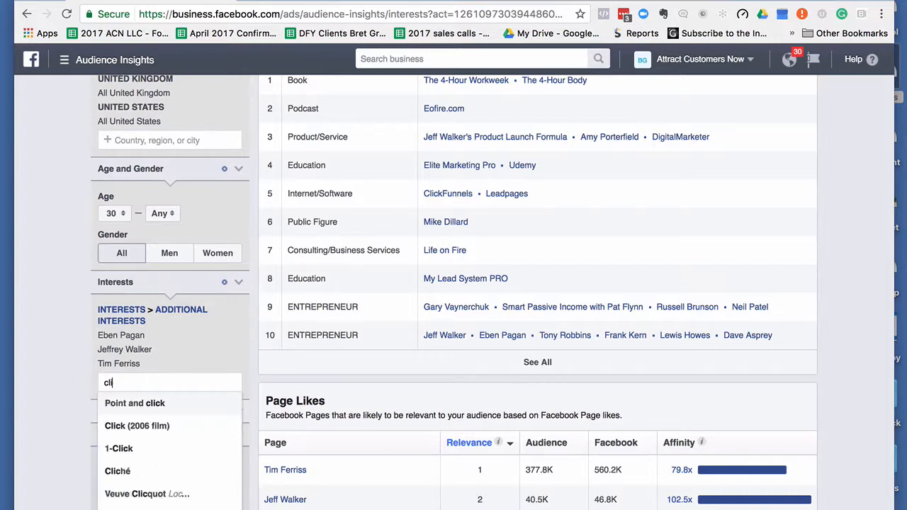
- Try to find Leadpages among the audience interests, and clear the search text
type("Leadpages")
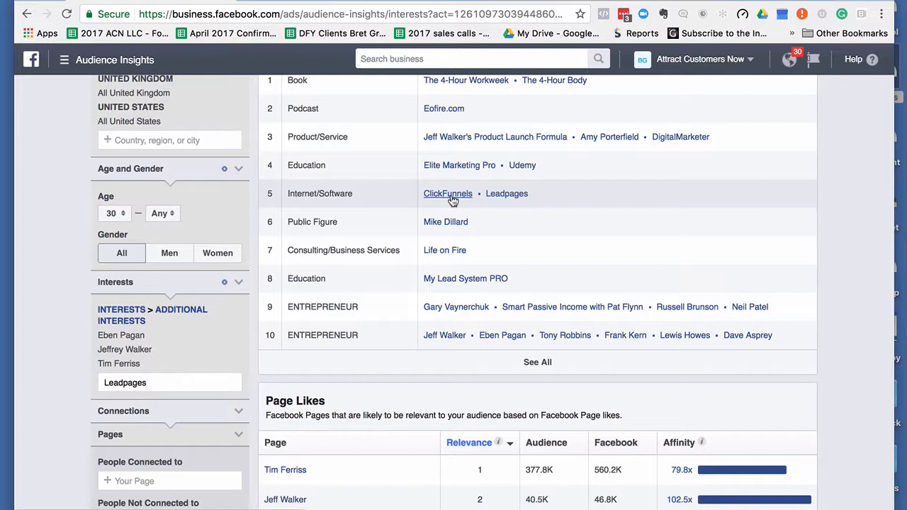
double_click(159, 383)
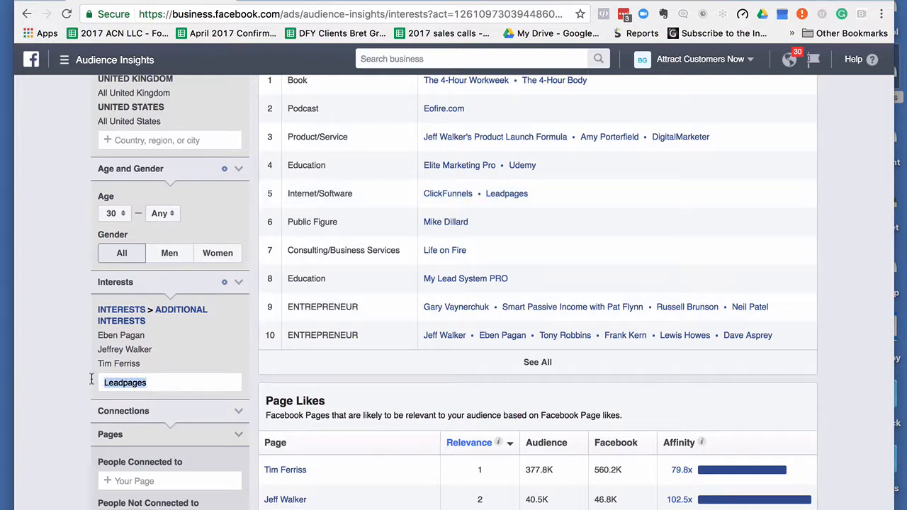
key("BackSpace")
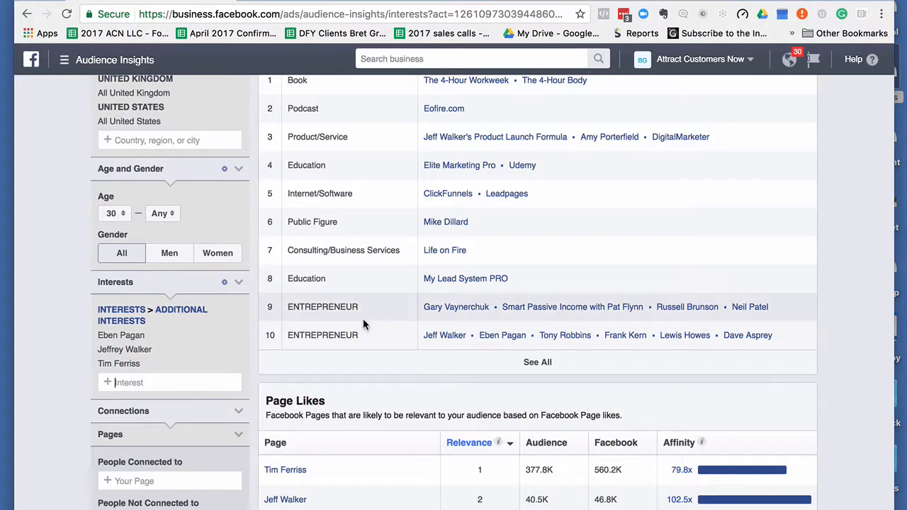
- Add Gary Vaynerchuk and Tony Robbins to the audience as additional interests
left_click(124, 383)
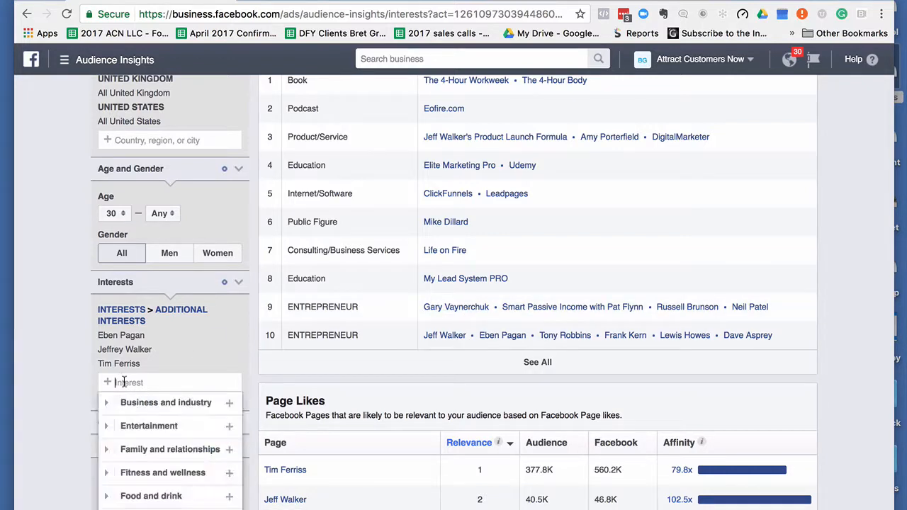
type("g")
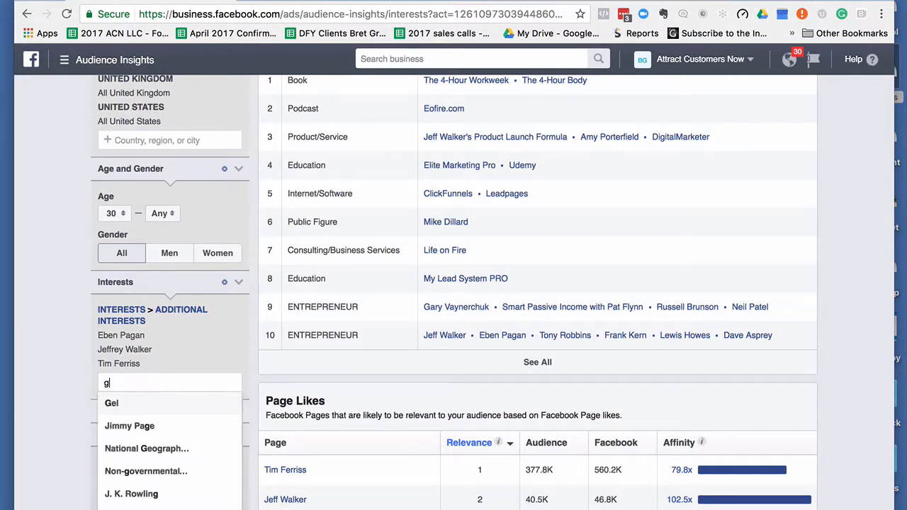
type("ary v")
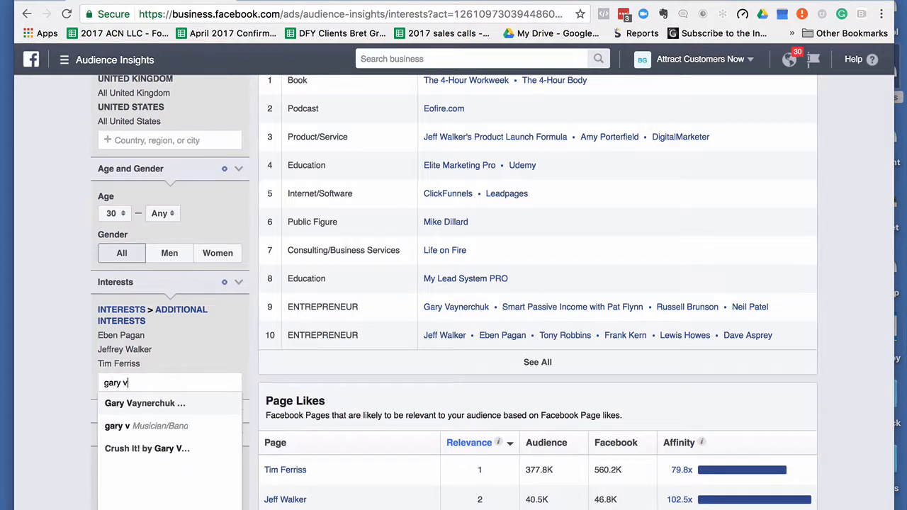
left_click(175, 407)
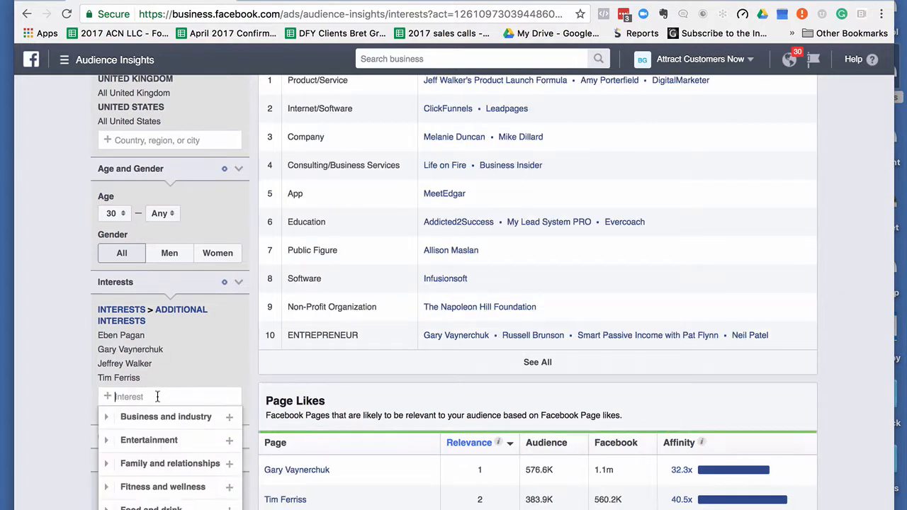
type("tony ro")
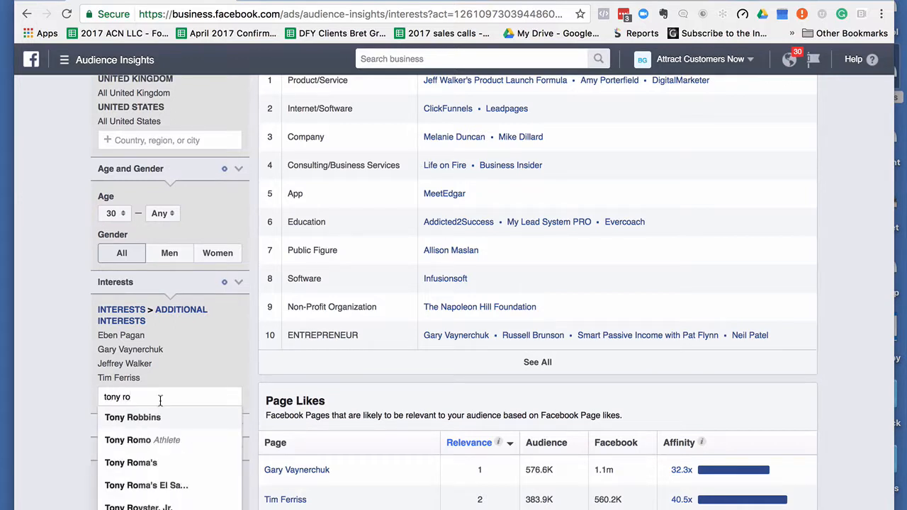
left_click(163, 417)
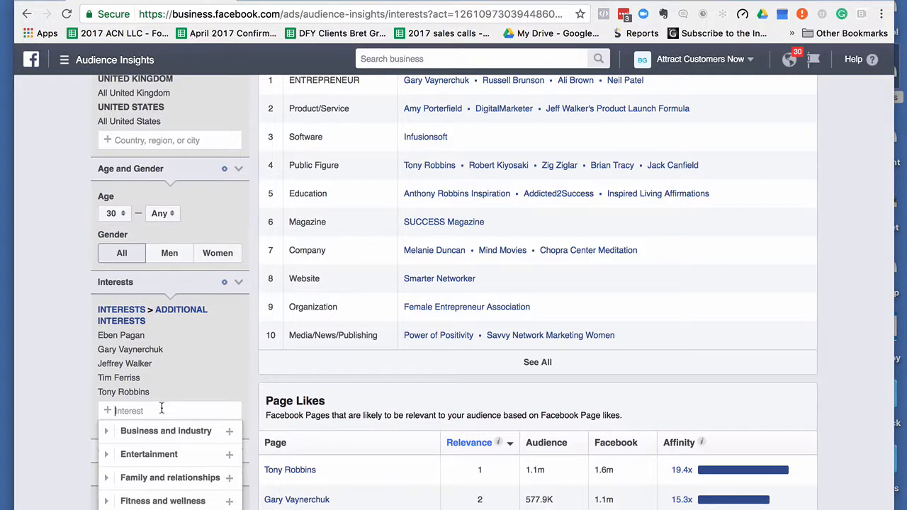
- Search the interests for "smart pas" and add Smart Passive Income with Pat Flynn to the audience
type("s")
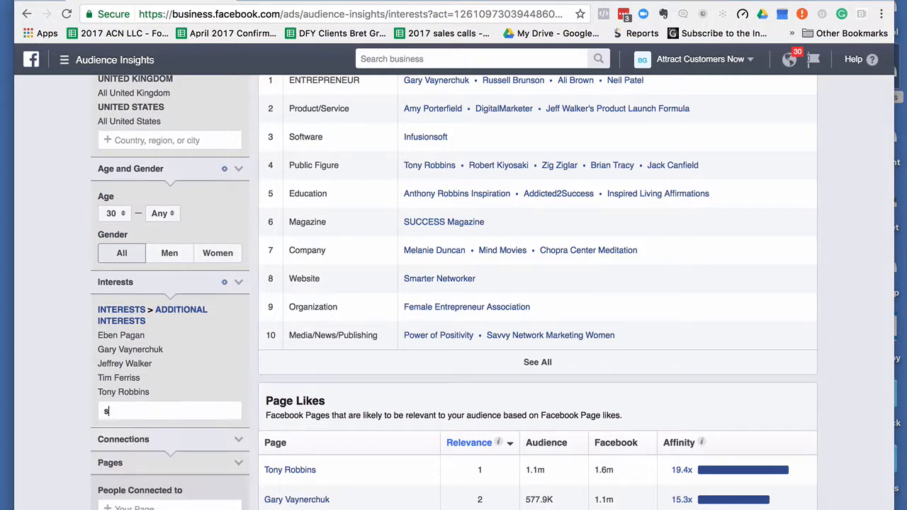
type("mart pas")
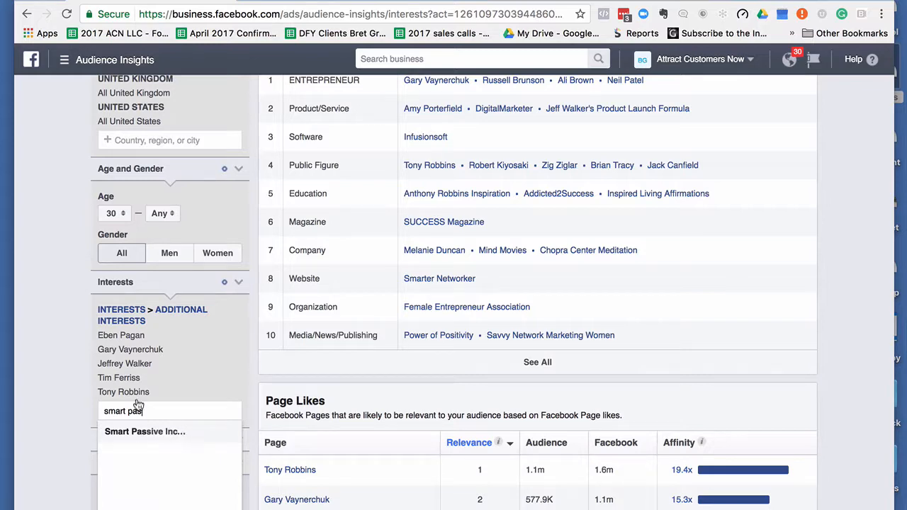
left_click(144, 432)
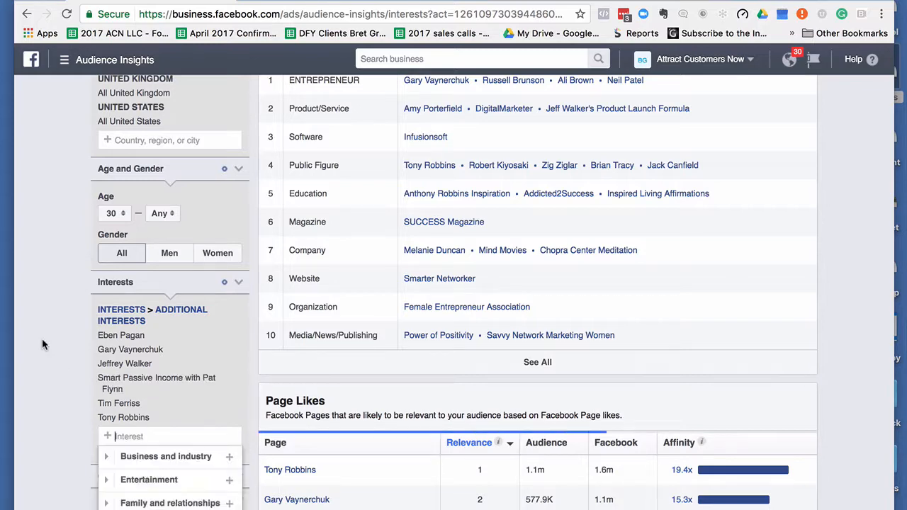
- Examine the audience size, the top categories and the most relevant liked pages for further interests to target
scroll(55, 334, "up", 2)
scroll(55, 334, "up", 1)
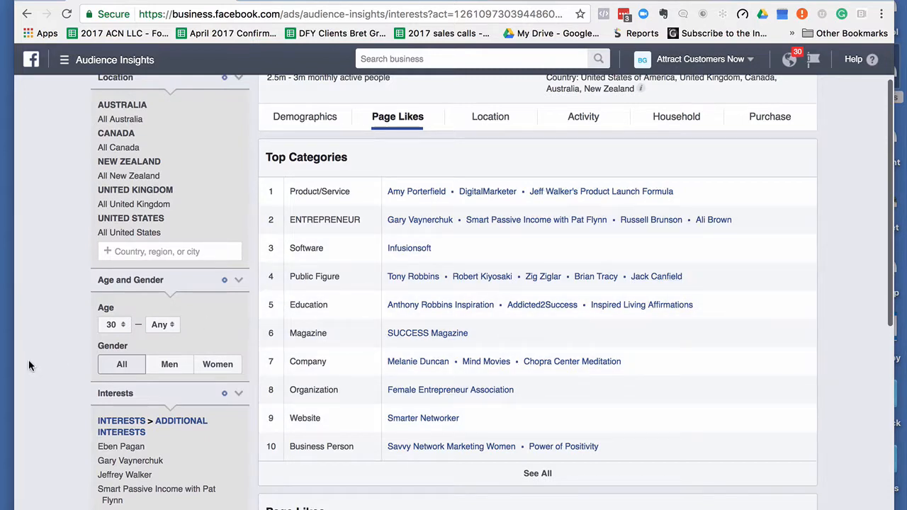
scroll(29, 360, "down", 1)
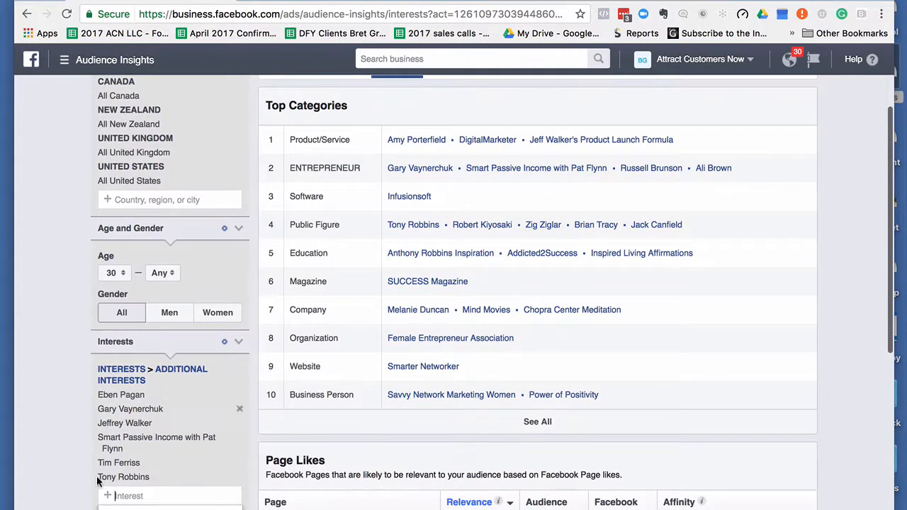
scroll(43, 361, "up", 3)
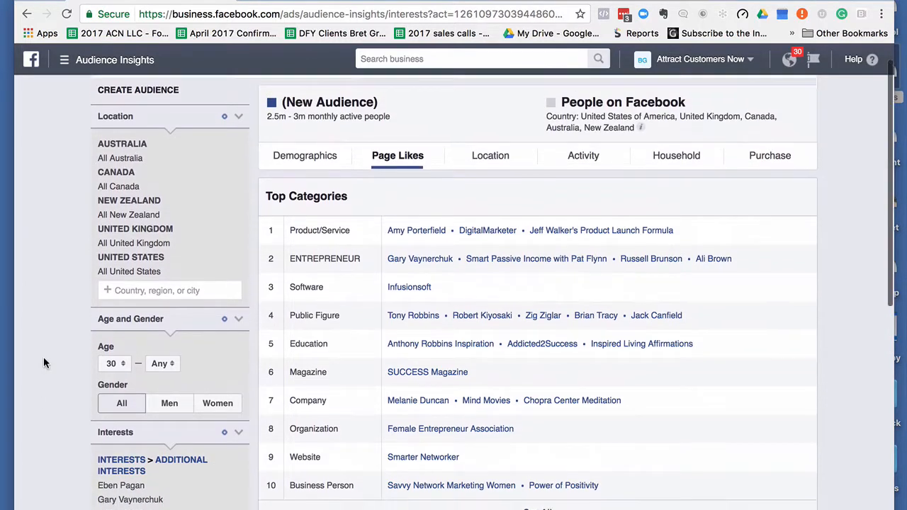
scroll(43, 363, "down", 1)
scroll(44, 362, "down", 2)
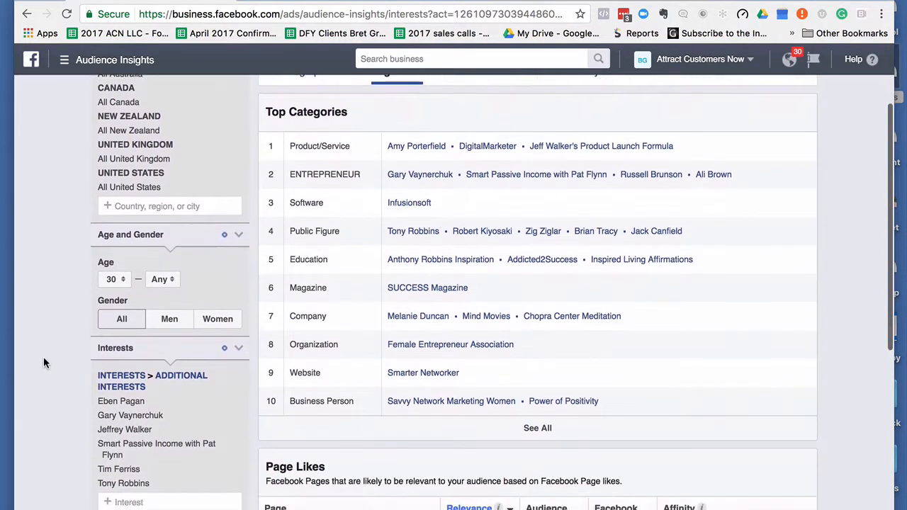
scroll(44, 356, "down", 4)
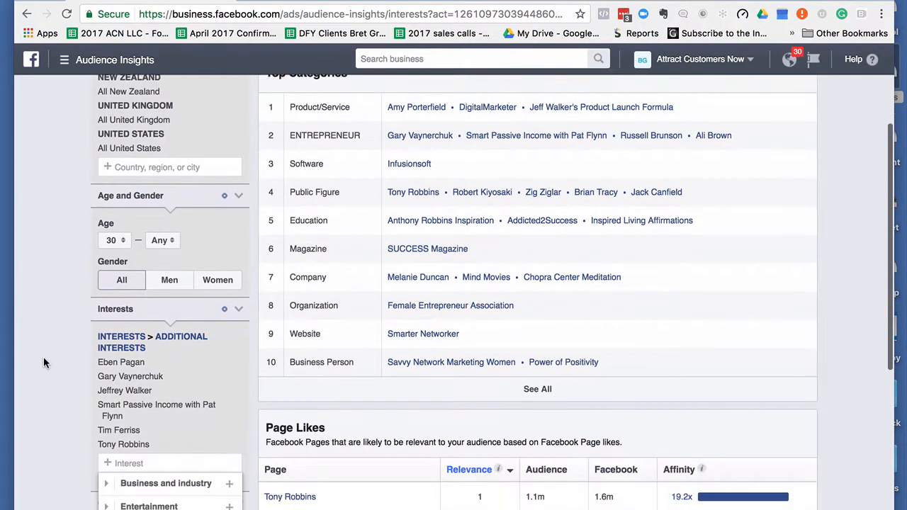
scroll(61, 338, "down", 3)
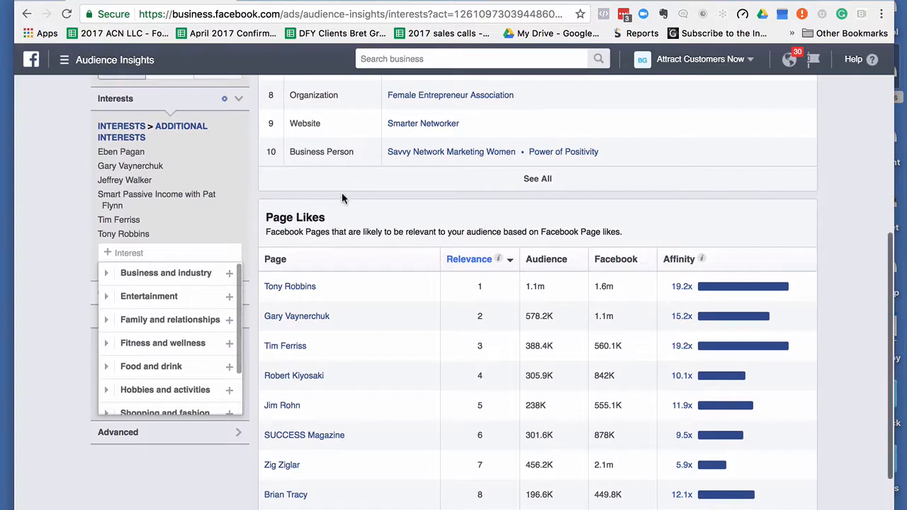
scroll(336, 177, "up", 6)
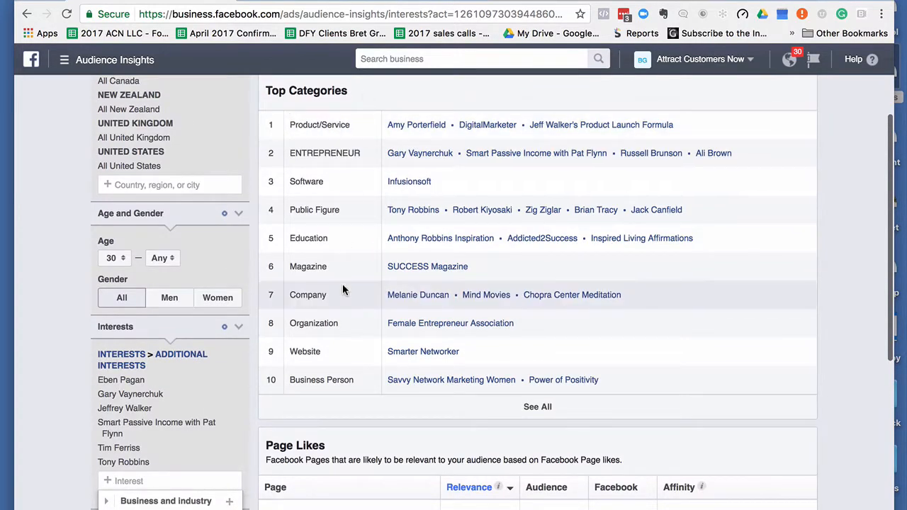
scroll(343, 287, "down", 4)
scroll(336, 340, "down", 3)
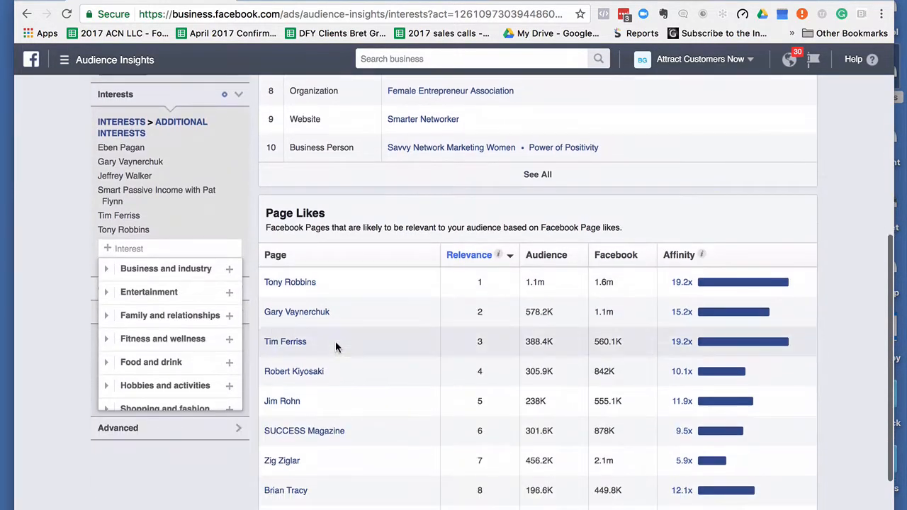
- Add Success (magazine) and the author Zig Ziglar to the audience as additional interests
type("succe")
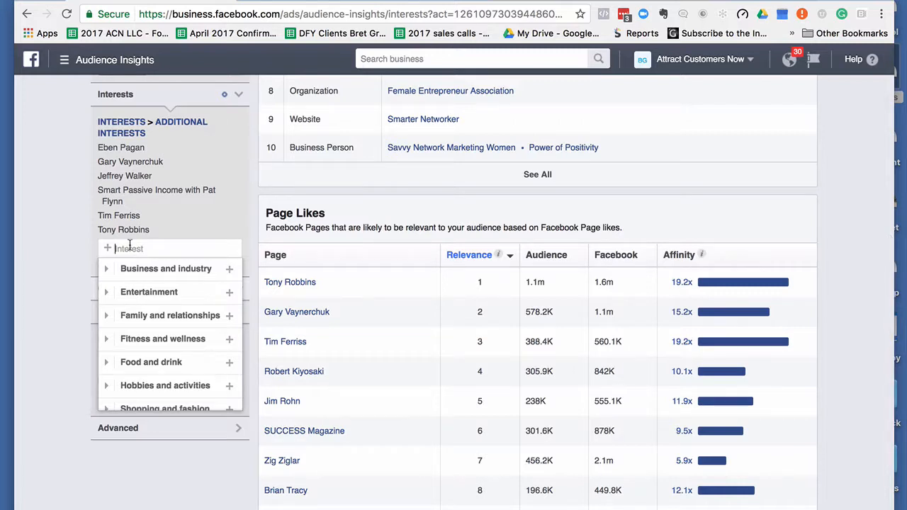
type("ag")
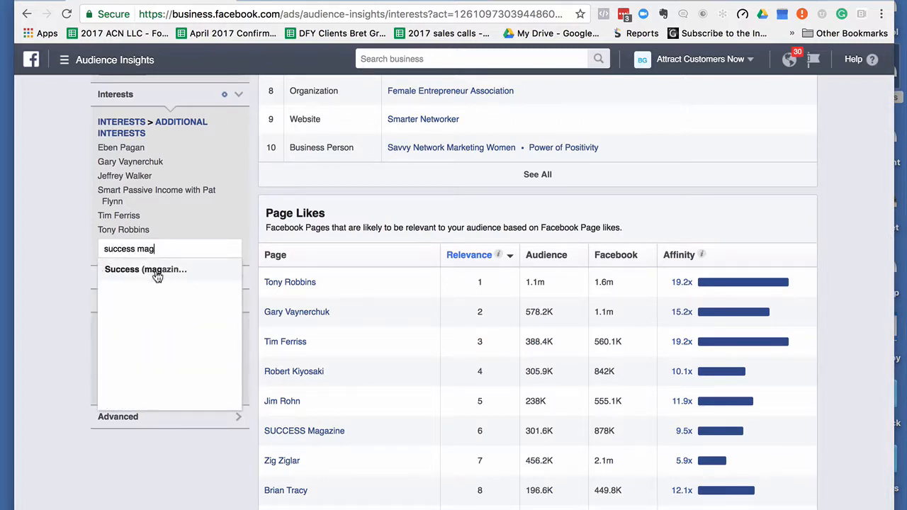
left_click(155, 271)
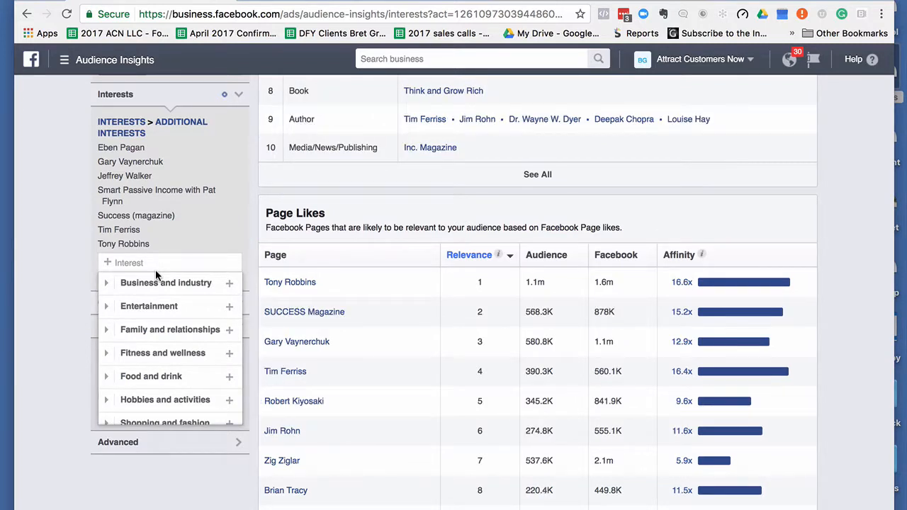
type("zig zi")
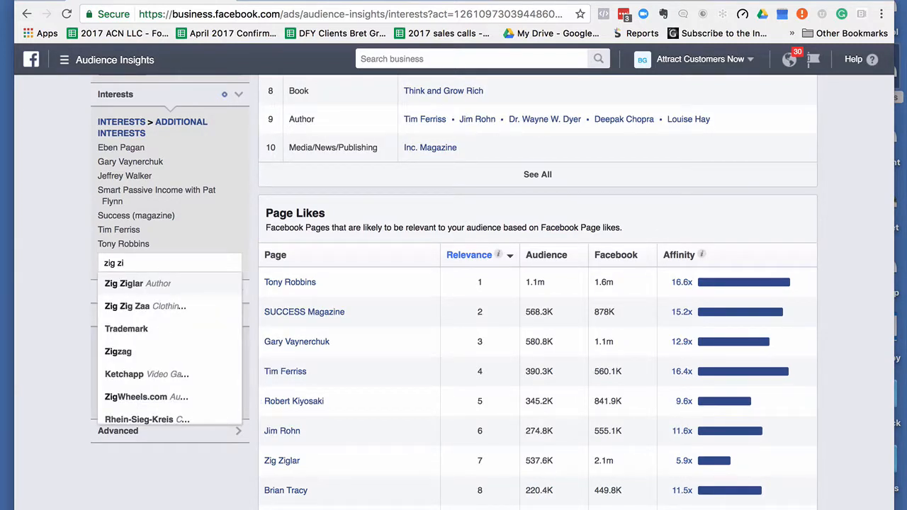
left_click(162, 283)
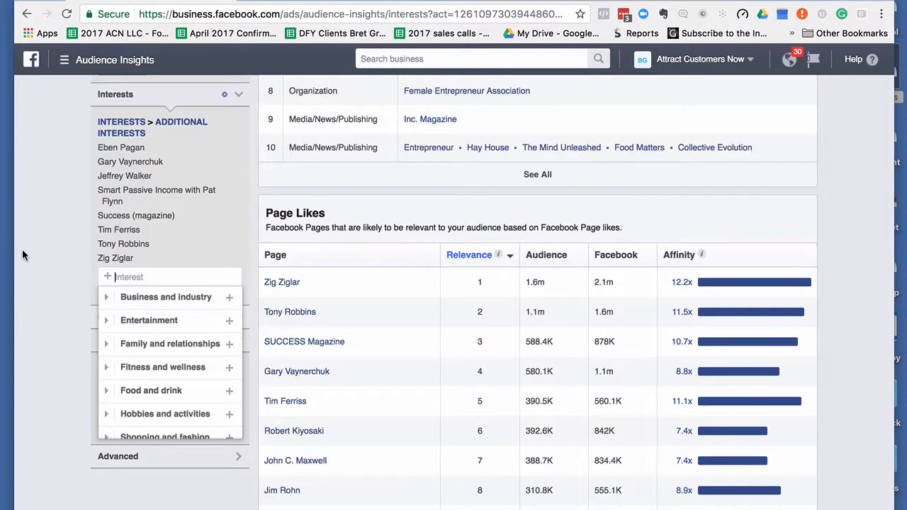
- Search the interests for "entrepreneur" and add Entrepreneur (magazine) to the audience
scroll(22, 255, "up", 3)
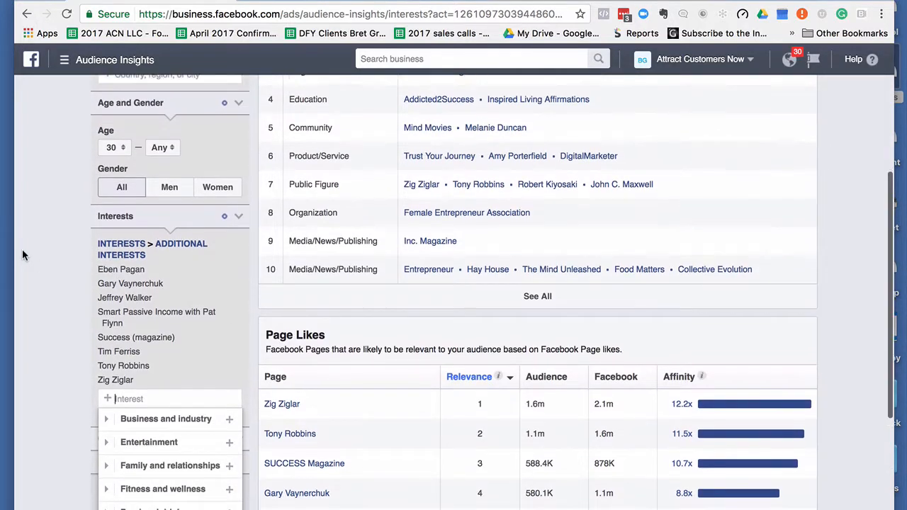
scroll(22, 256, "down", 2)
type("en")
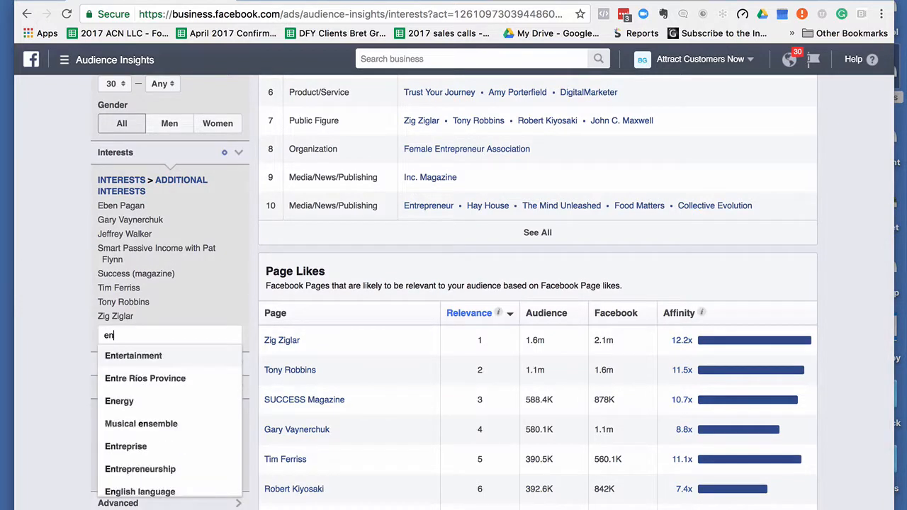
type("trepreneur")
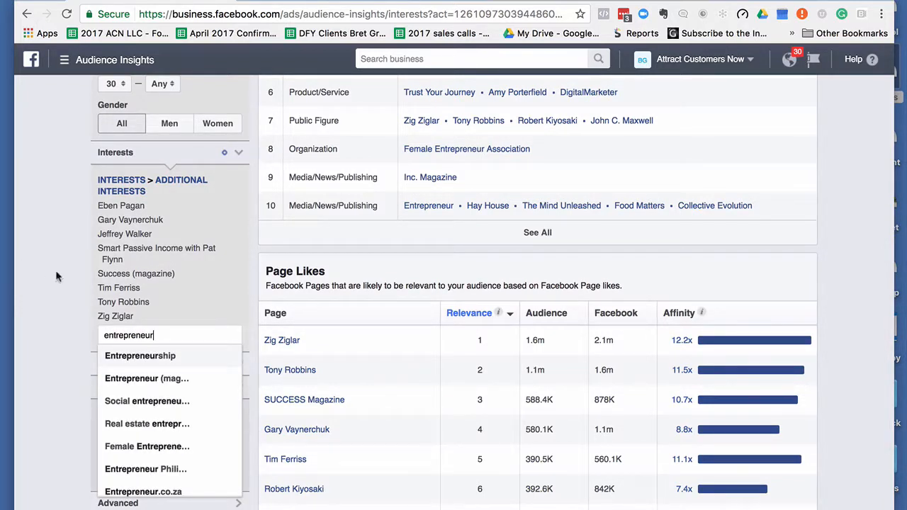
left_click(132, 378)
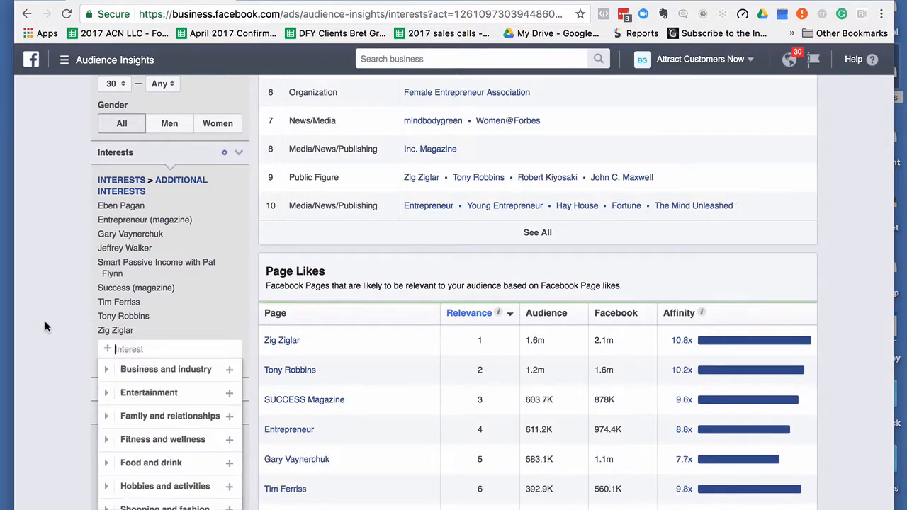
- Search the interests for "inc. magazine", add Inc. (magazine) to the audience, and review the audience size and interest list
scroll(44, 321, "up", 3)
scroll(44, 324, "down", 1)
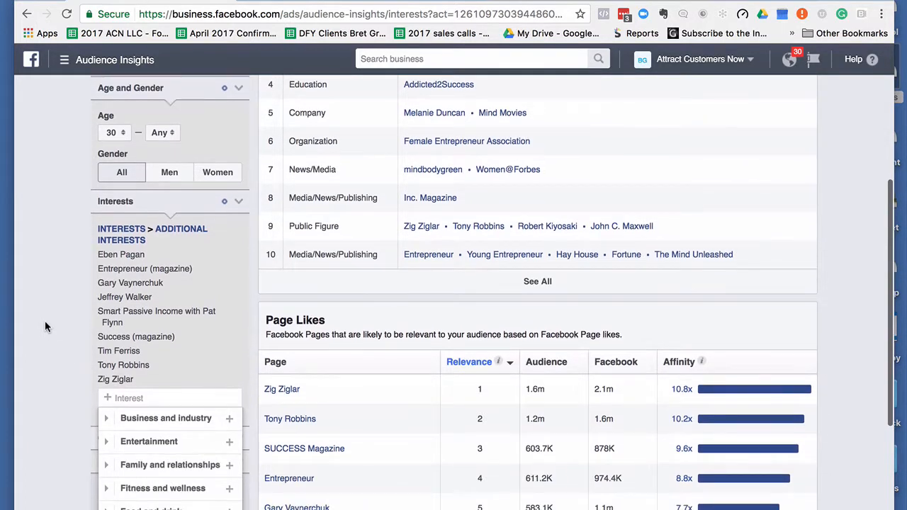
type("inc. ma")
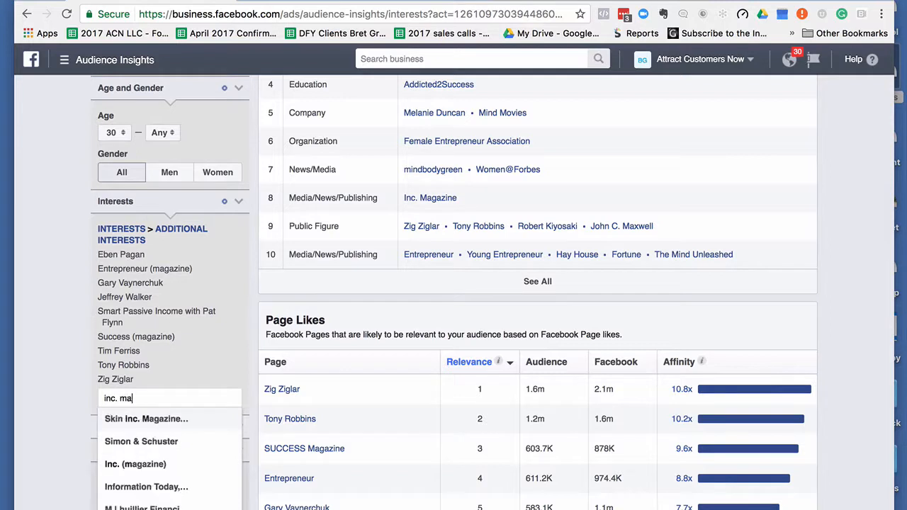
type("ga")
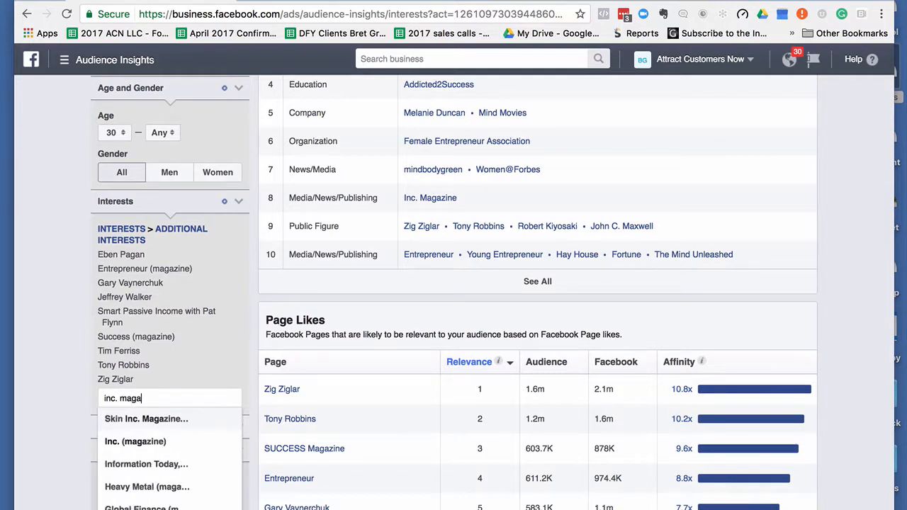
type("zine")
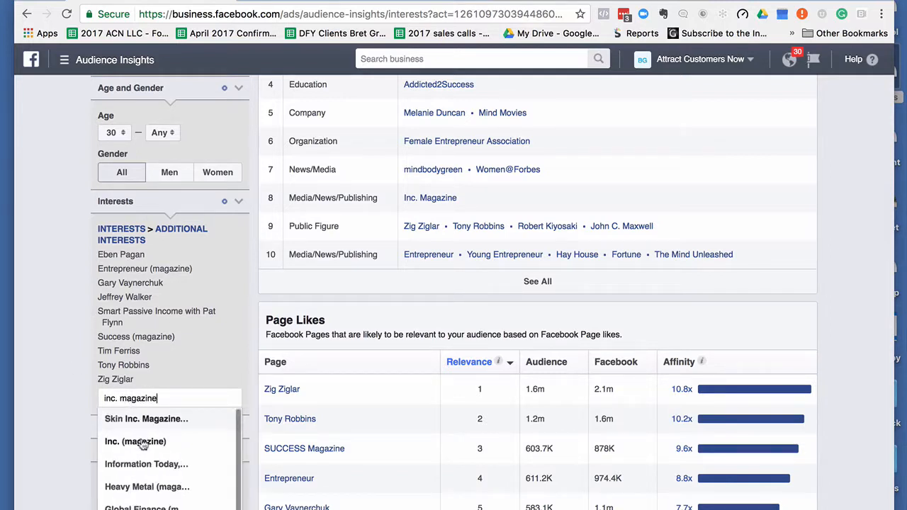
left_click(138, 442)
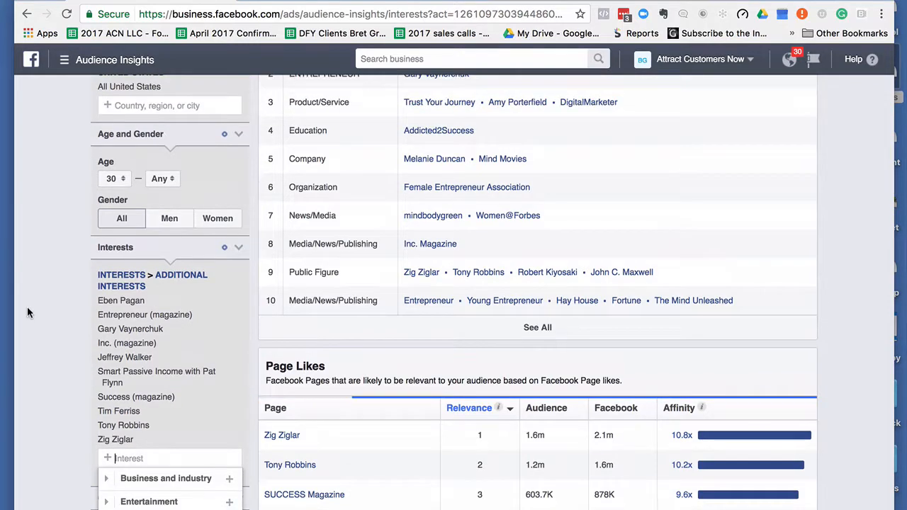
scroll(27, 313, "up", 5)
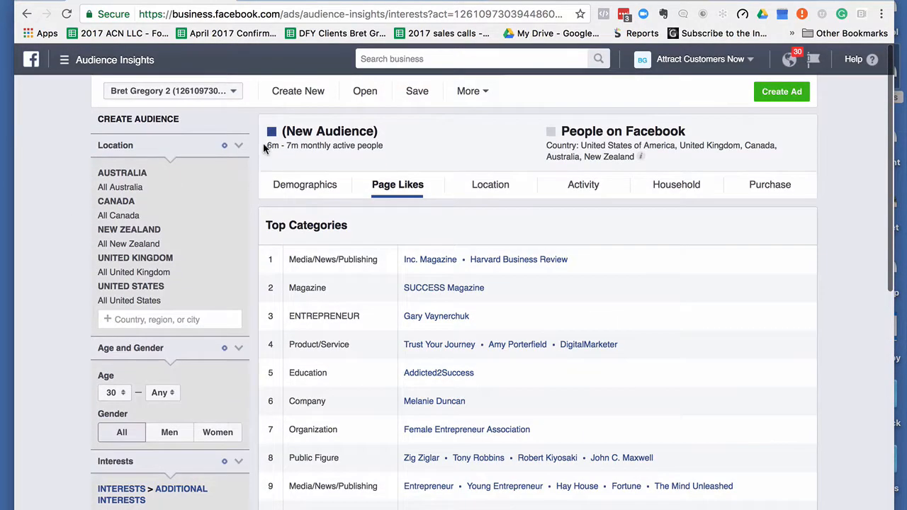
left_click_drag(263, 147, 402, 151)
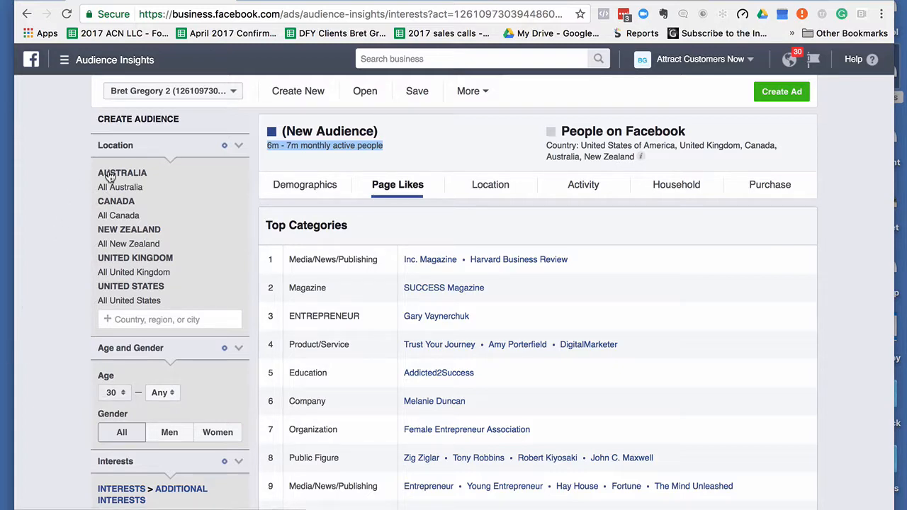
scroll(52, 311, "down", 4)
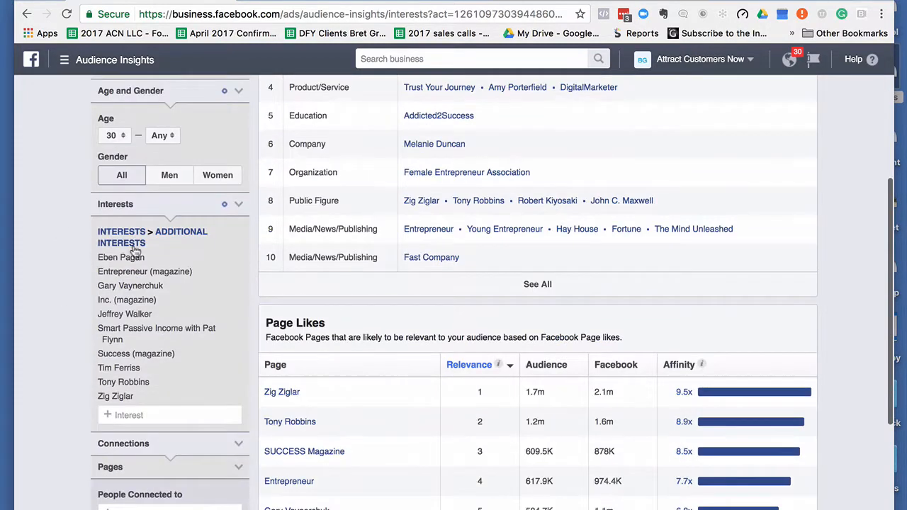
scroll(49, 283, "up", 4)
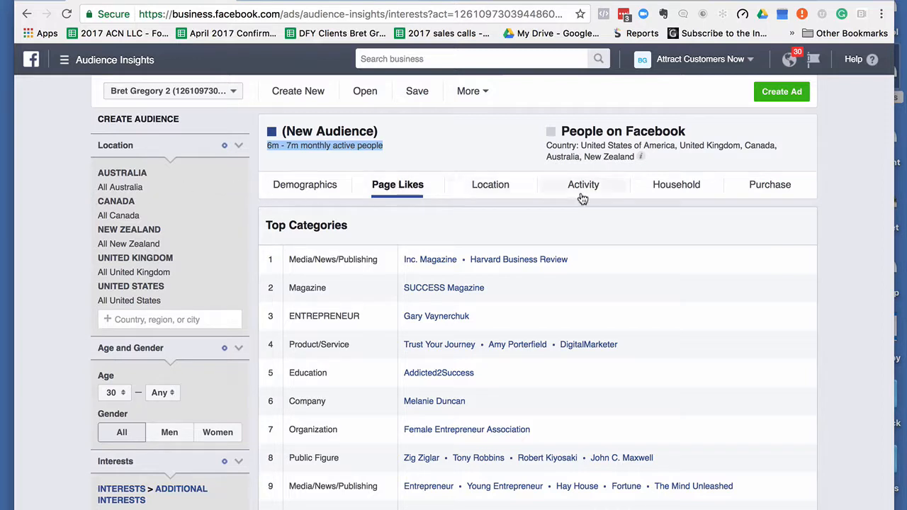
- Show the household insights and remove Australia, Canada, New Zealand and United Kingdom from the locations, keeping only United States
left_click(675, 185)
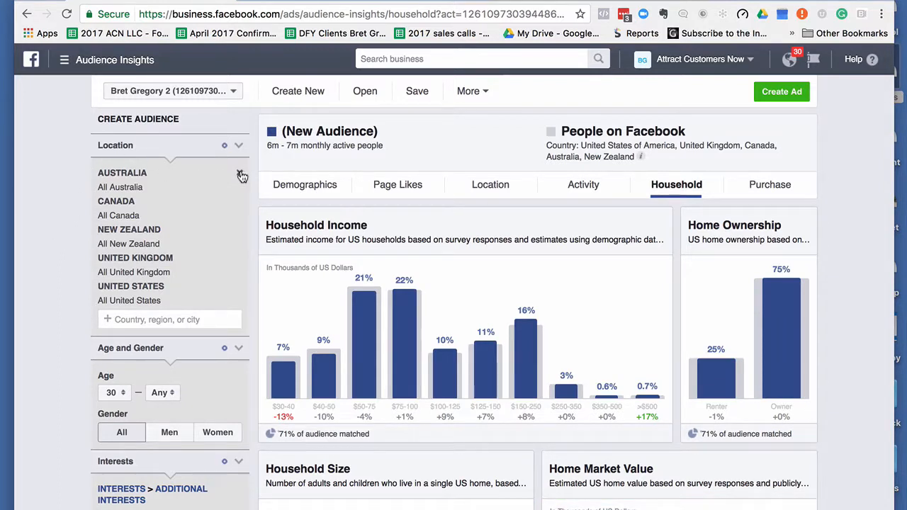
left_click(240, 174)
left_click(241, 174)
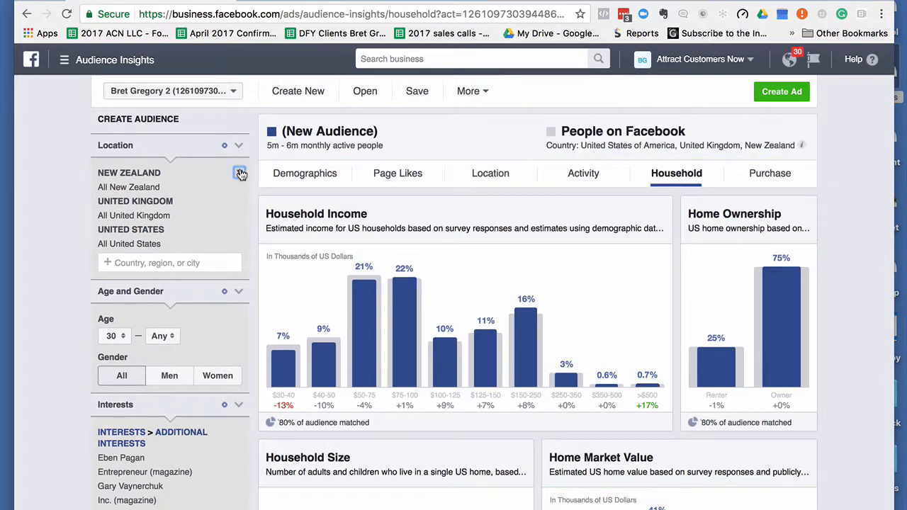
left_click(241, 175)
left_click(241, 174)
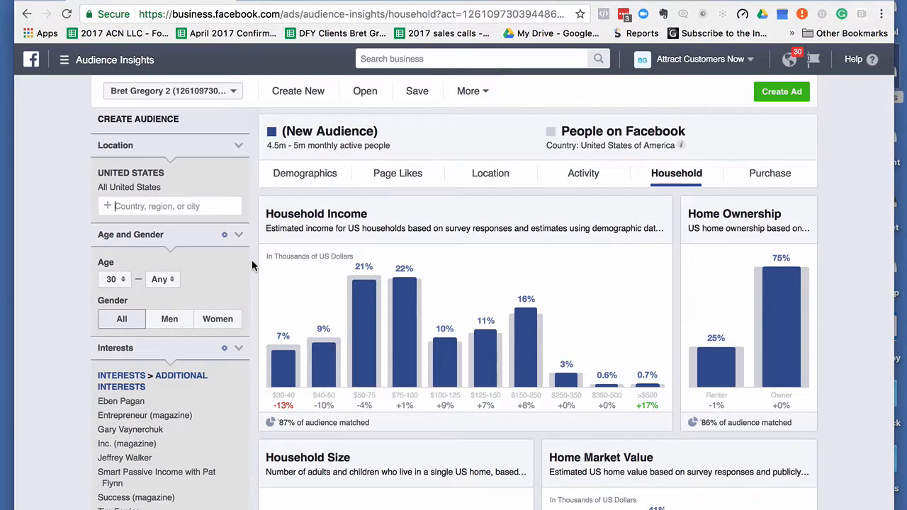
- Narrow the audience to the $75-100 thousand bracket of the Household Income chart
scroll(252, 264, "down", 1)
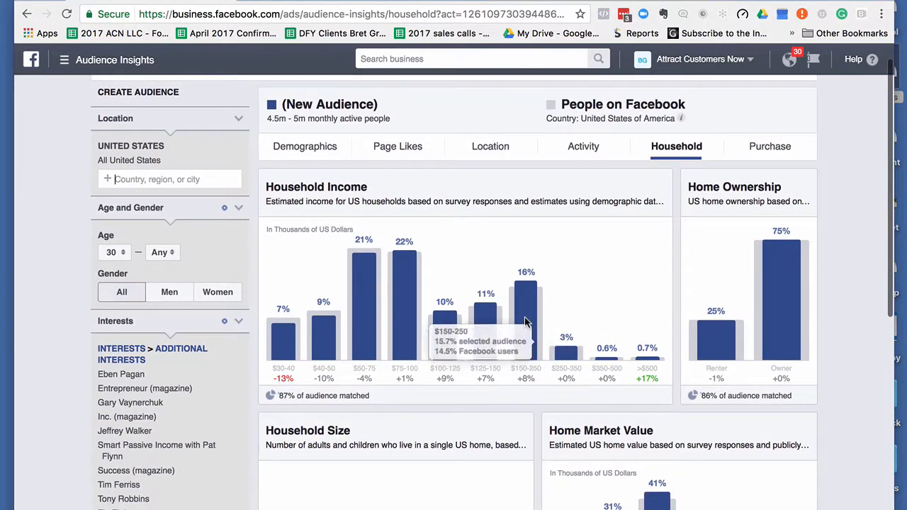
mouse_move(402, 329)
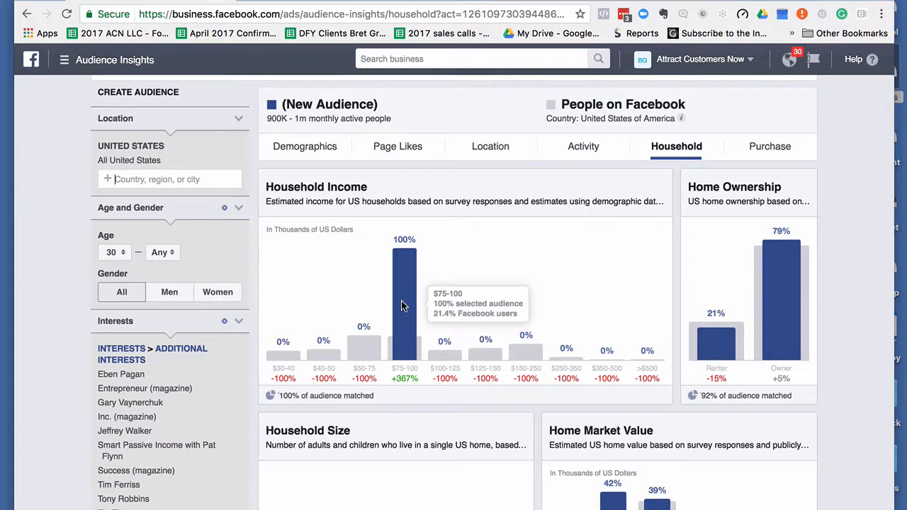
left_click(443, 354)
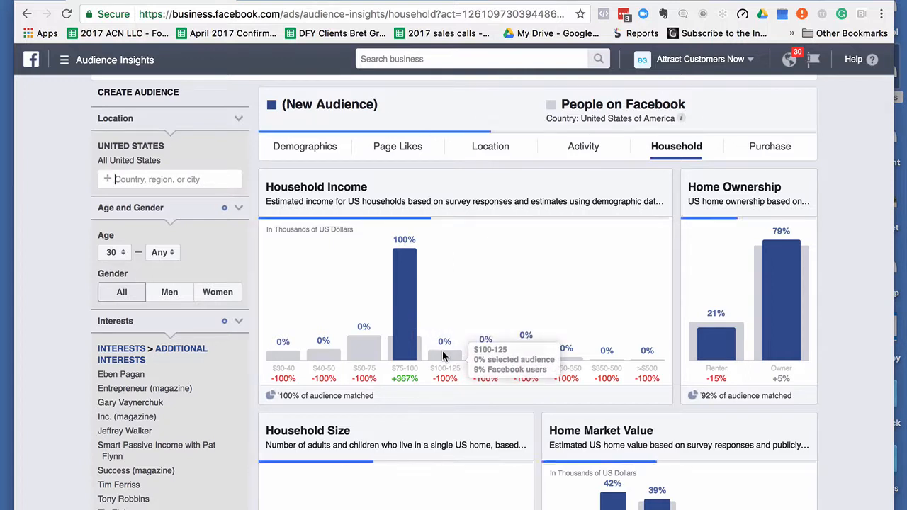
left_click(407, 350)
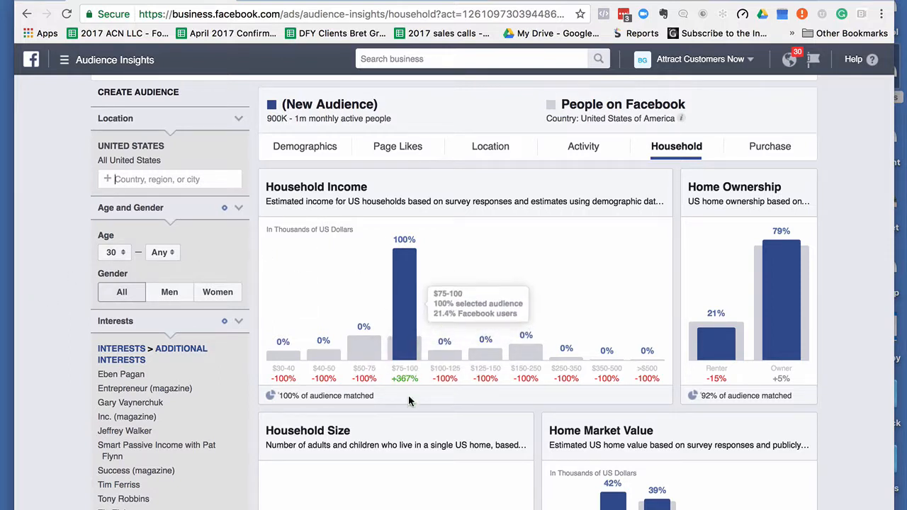
mouse_move(405, 375)
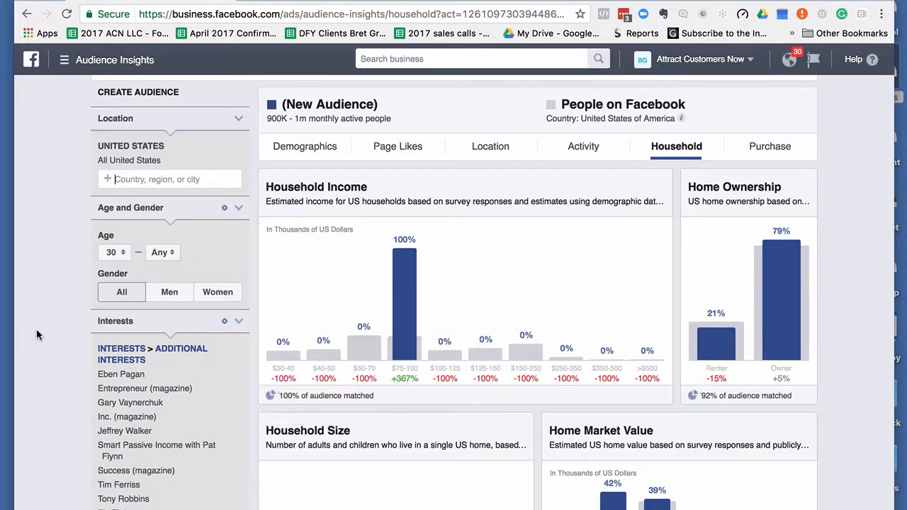
- Include every income bracket from $100,000 - $125,000 up to Over $500,000 in the audience's financial filter
scroll(36, 328, "down", 1)
scroll(37, 329, "down", 9)
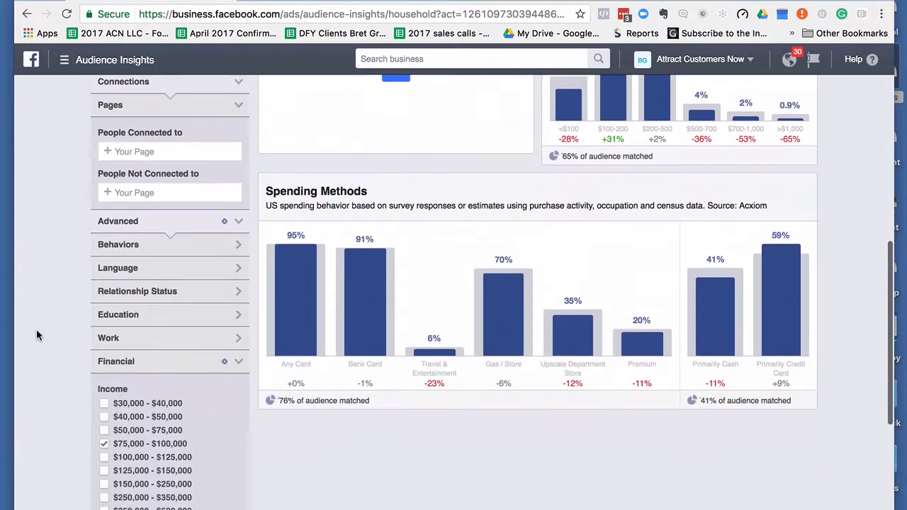
scroll(37, 331, "down", 4)
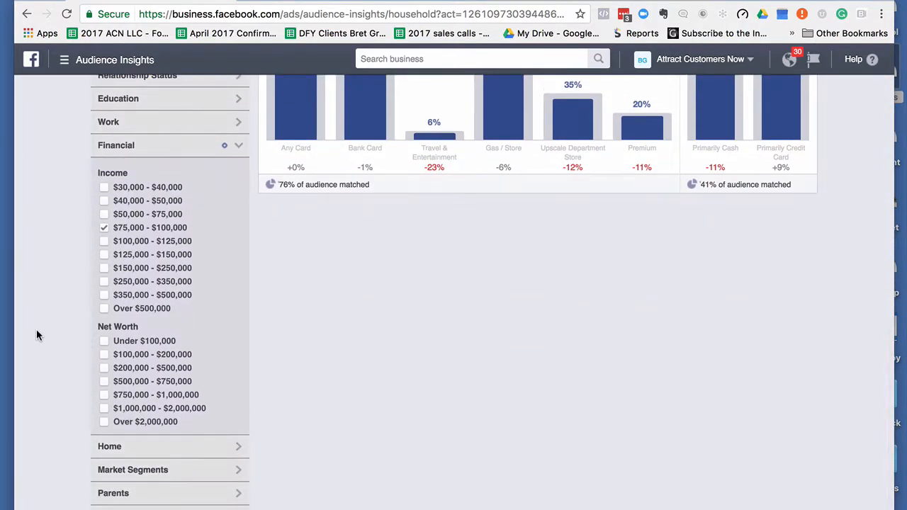
left_click(104, 247)
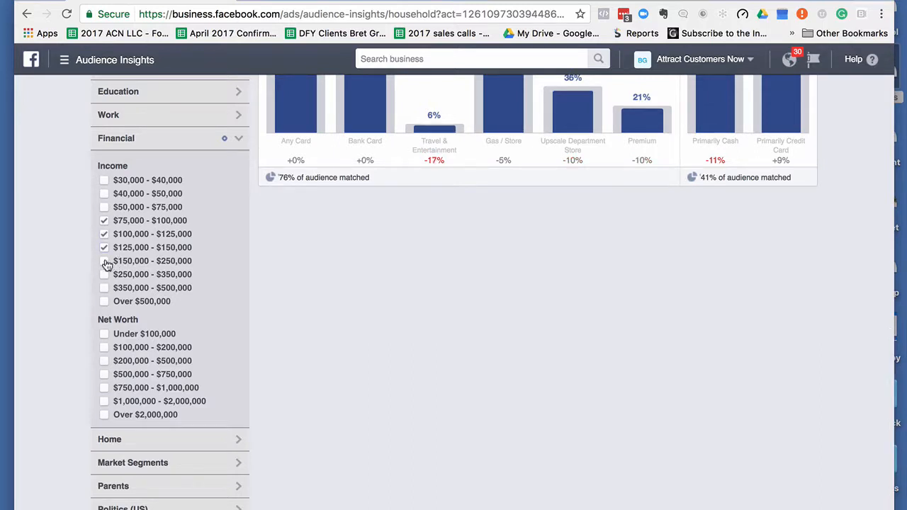
left_click(105, 262)
left_click(105, 275)
left_click(105, 288)
left_click(106, 304)
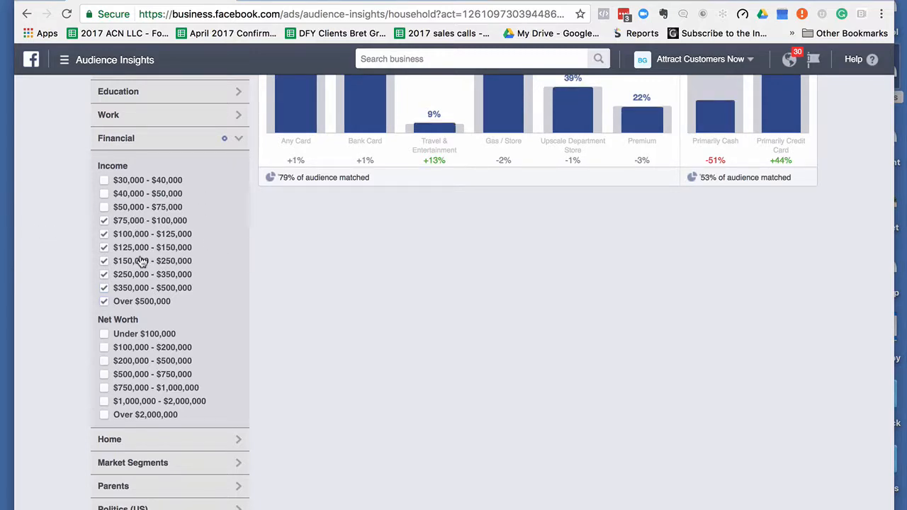
- Save the audience under the name "2.5MM US 75K+ Eben & Friends."
scroll(45, 199, "up", 10)
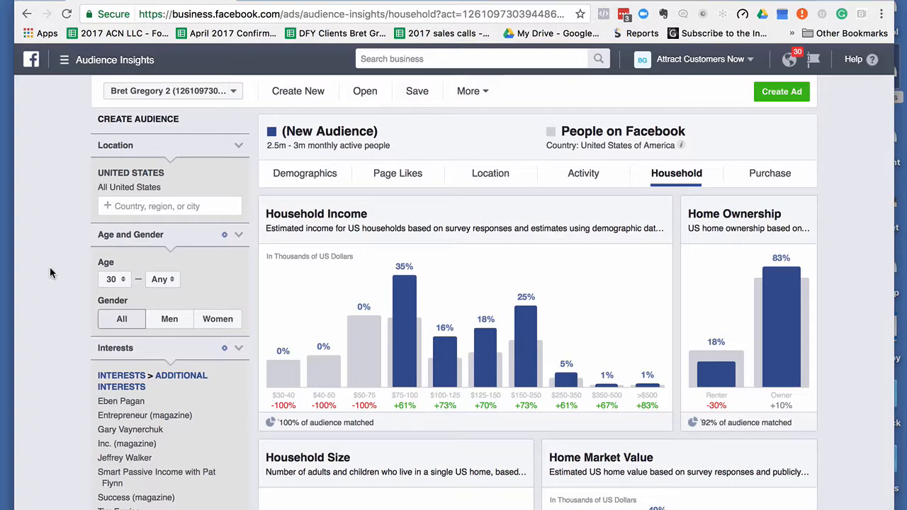
scroll(49, 272, "down", 4)
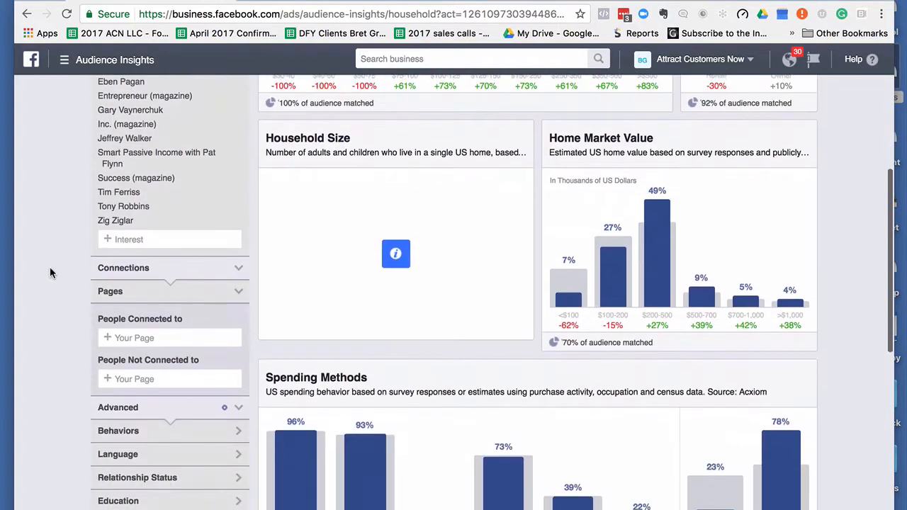
scroll(50, 273, "up", 3)
scroll(50, 269, "up", 2)
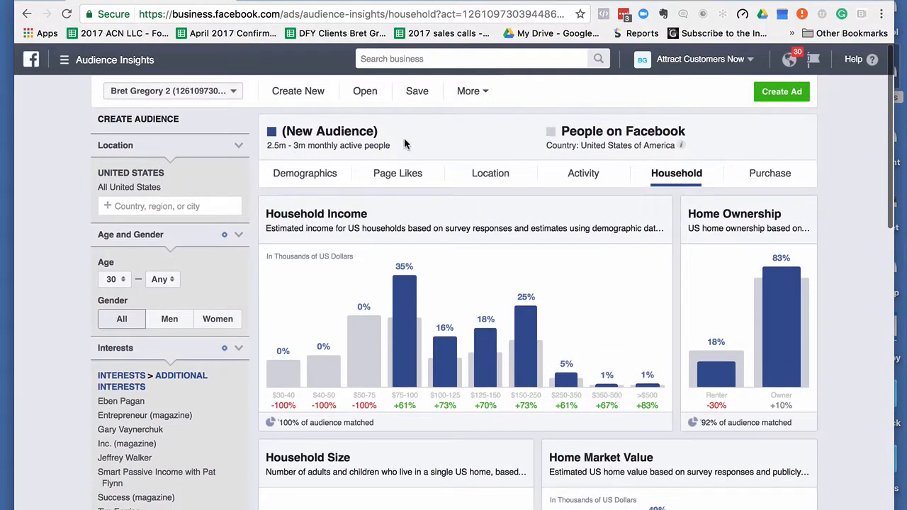
left_click(418, 92)
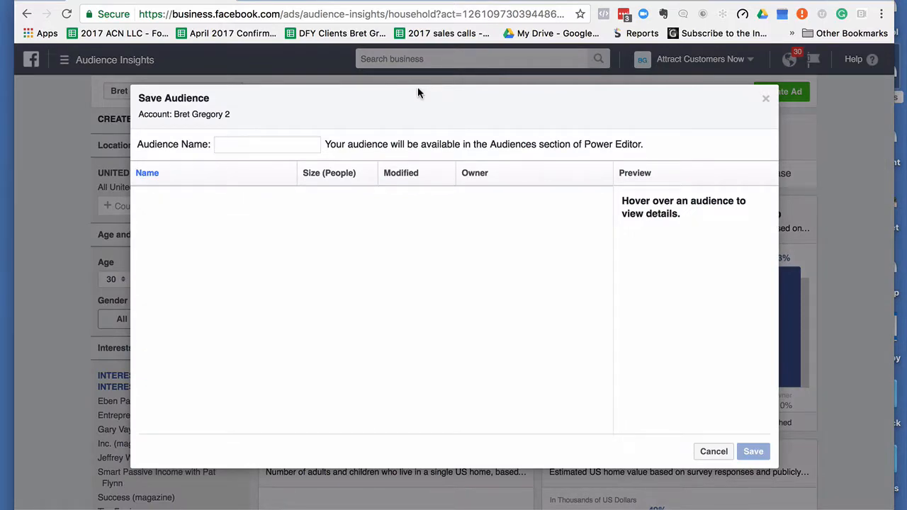
left_click(716, 452)
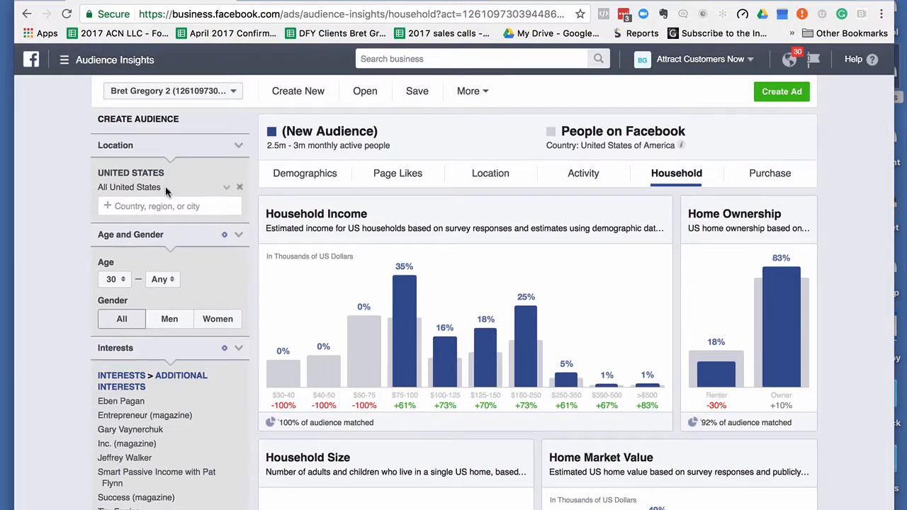
left_click(416, 92)
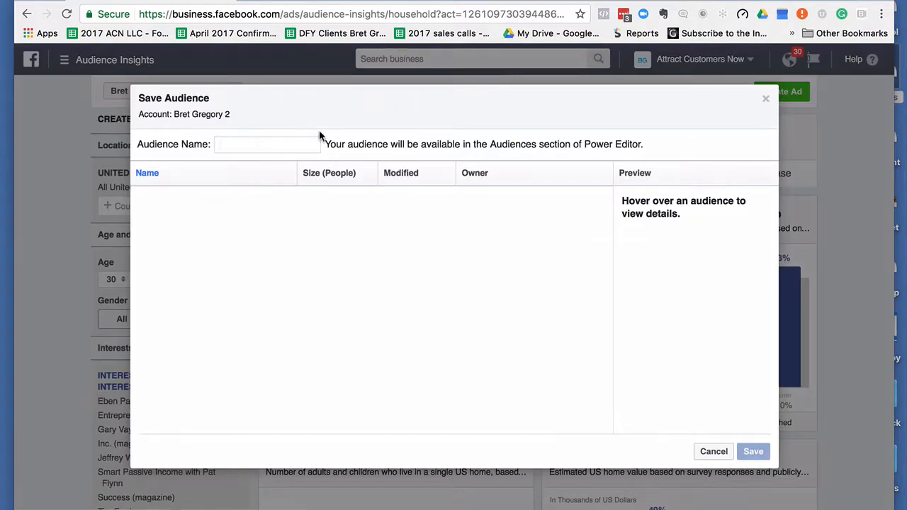
type("8")
key("BackSpace")
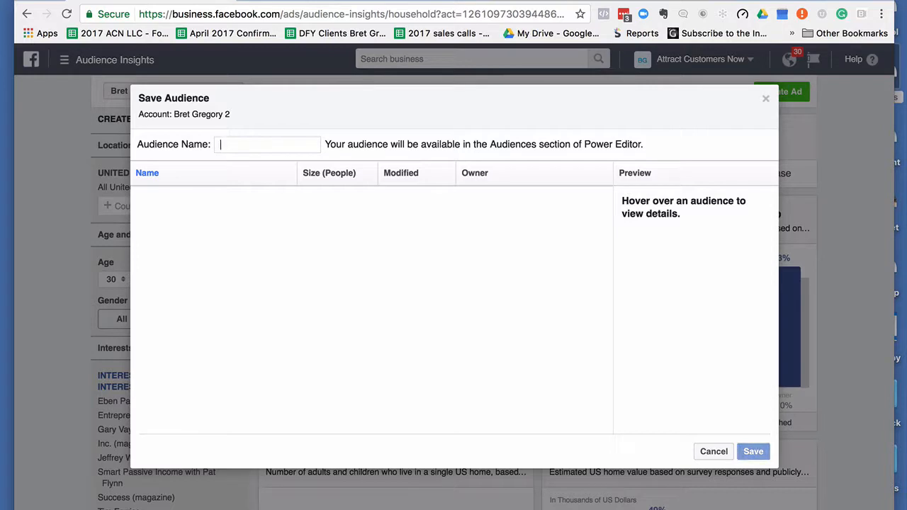
type("2.5MM US 75K+ Eben")
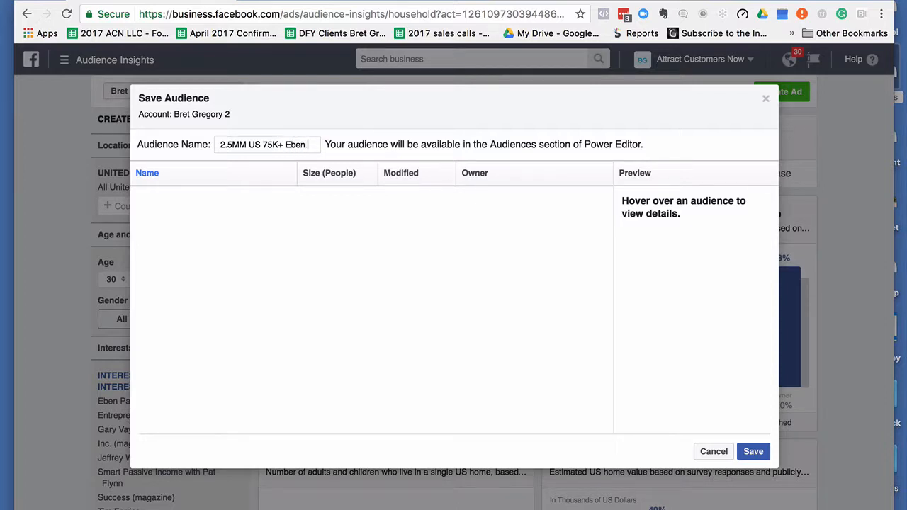
type("&")
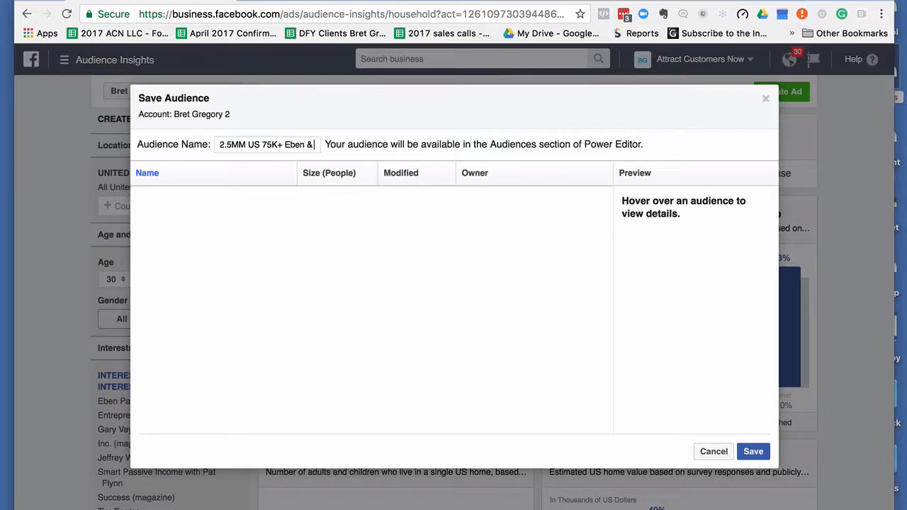
type(" Friends.")
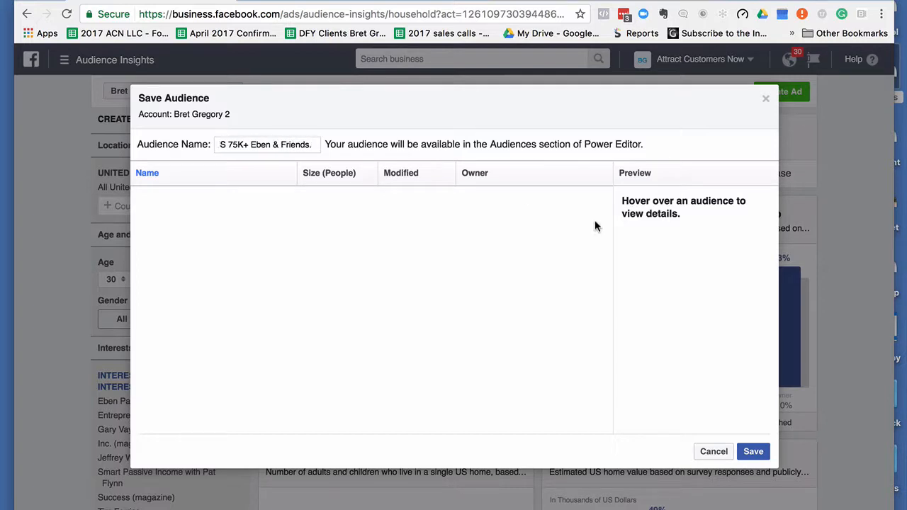
left_click(753, 453)
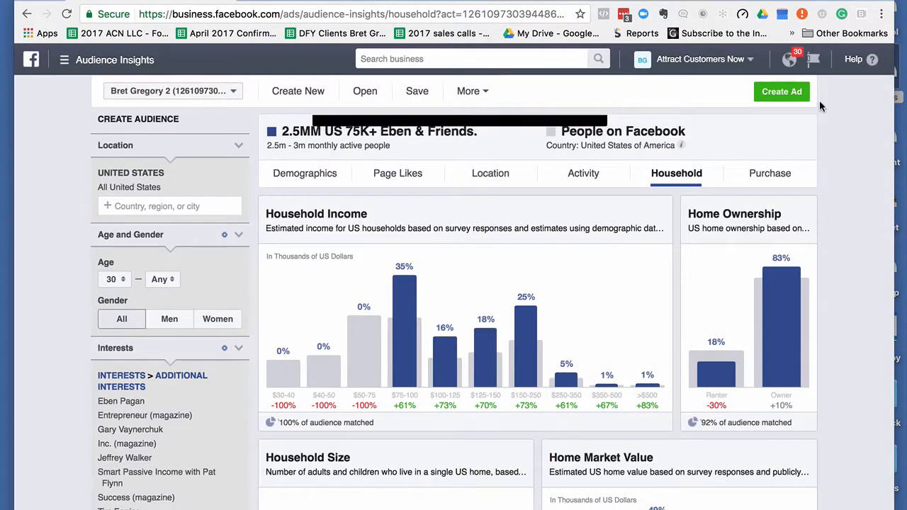
- Start an ad for the saved audience with the Ad Create Tool and choose Traffic as the marketing objective
left_click(783, 94)
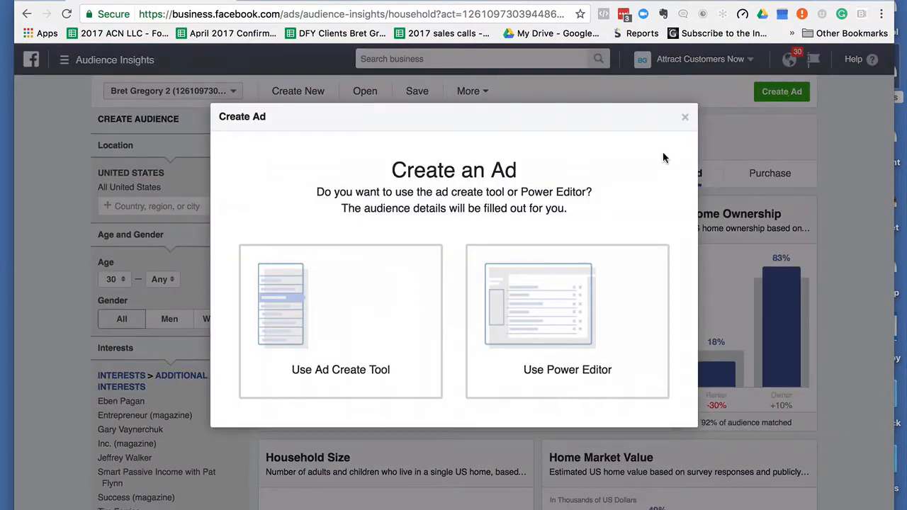
left_click(382, 316)
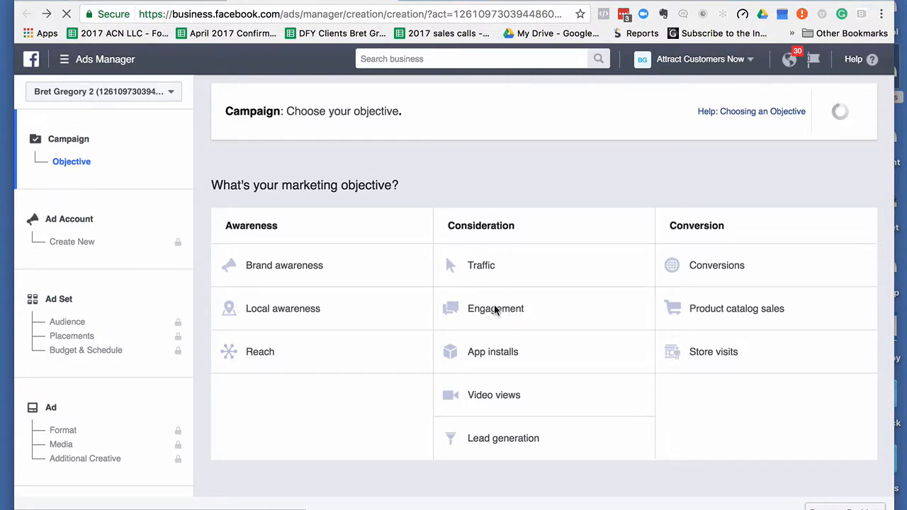
left_click(508, 267)
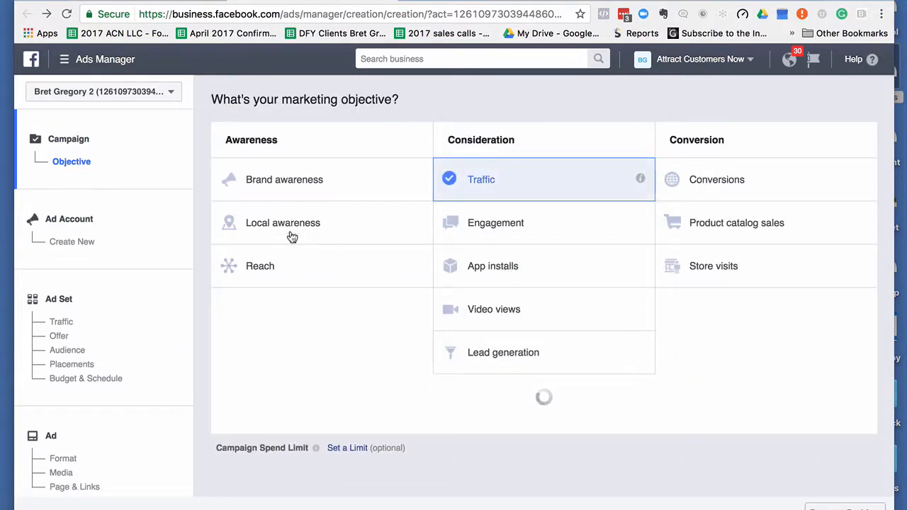
- Name the Traffic campaign "Traffic test"
scroll(210, 225, "up", 1)
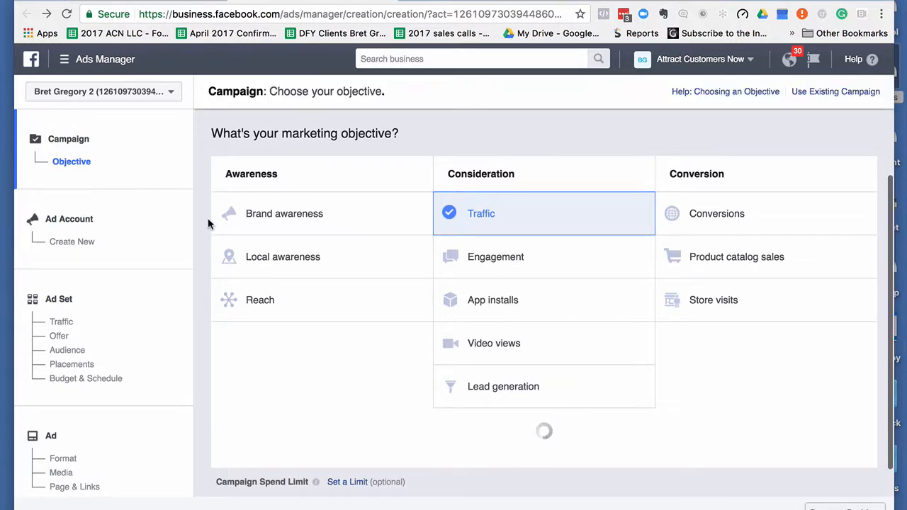
scroll(208, 222, "down", 2)
scroll(208, 223, "down", 4)
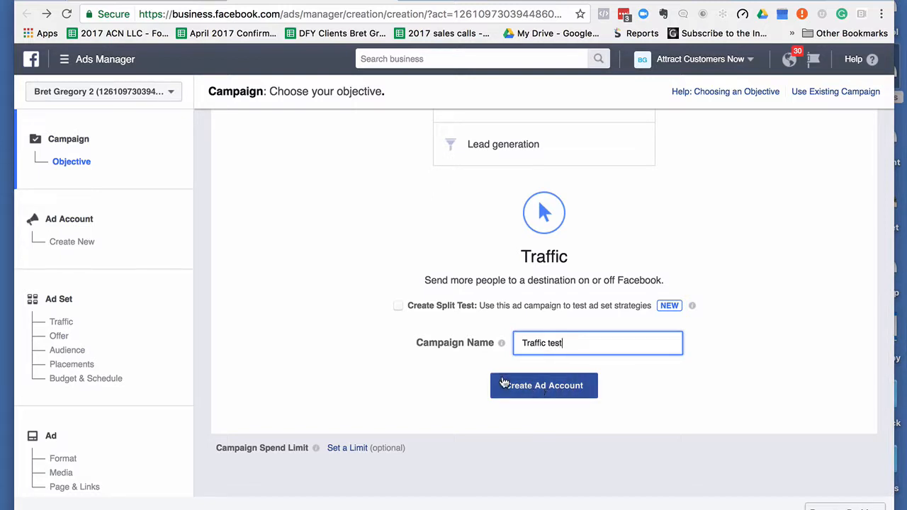
left_click(570, 389)
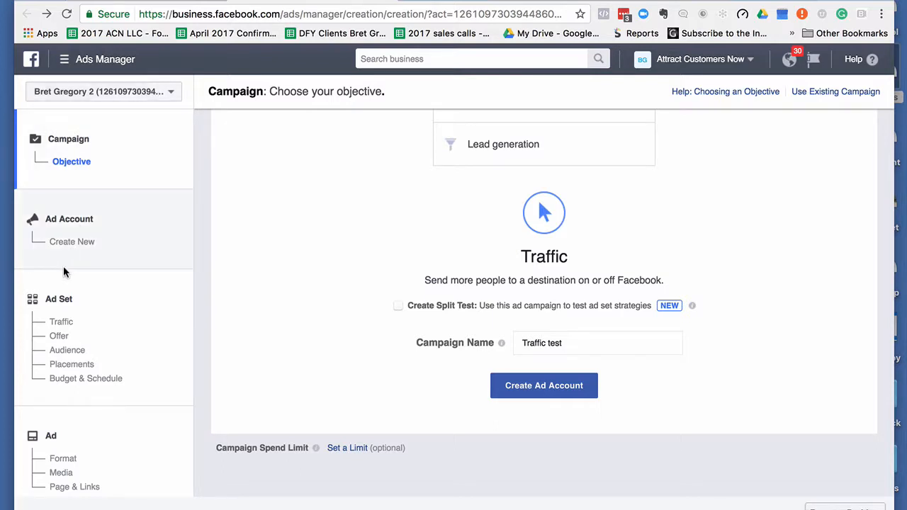
- Open the ad set's Audience section and review its locations, age, detailed targeting interests and income brackets, plus the traffic and offer settings
left_click(72, 354)
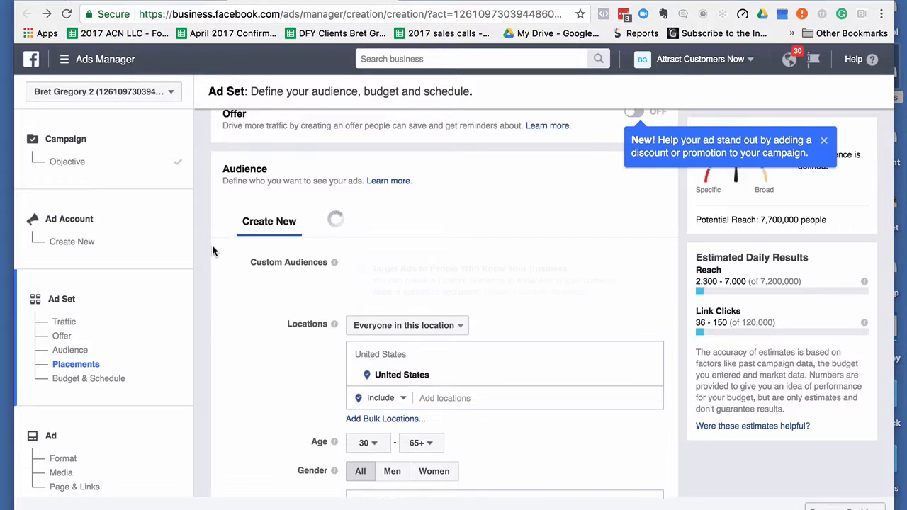
scroll(212, 251, "down", 2)
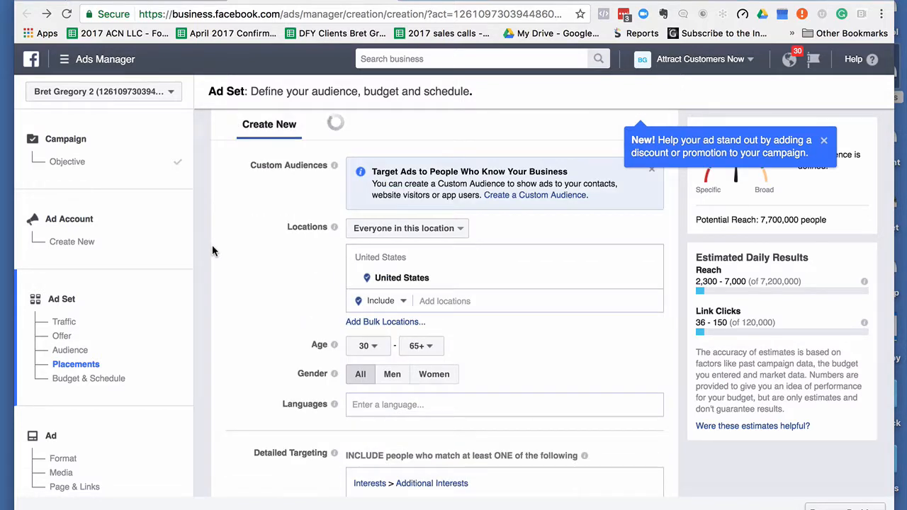
scroll(212, 250, "down", 4)
scroll(212, 251, "down", 5)
scroll(244, 234, "up", 2)
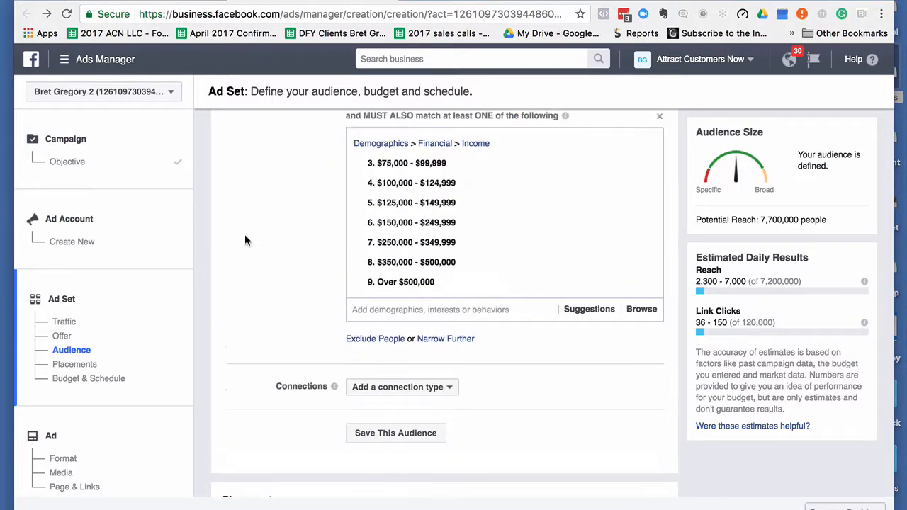
scroll(298, 235, "up", 3)
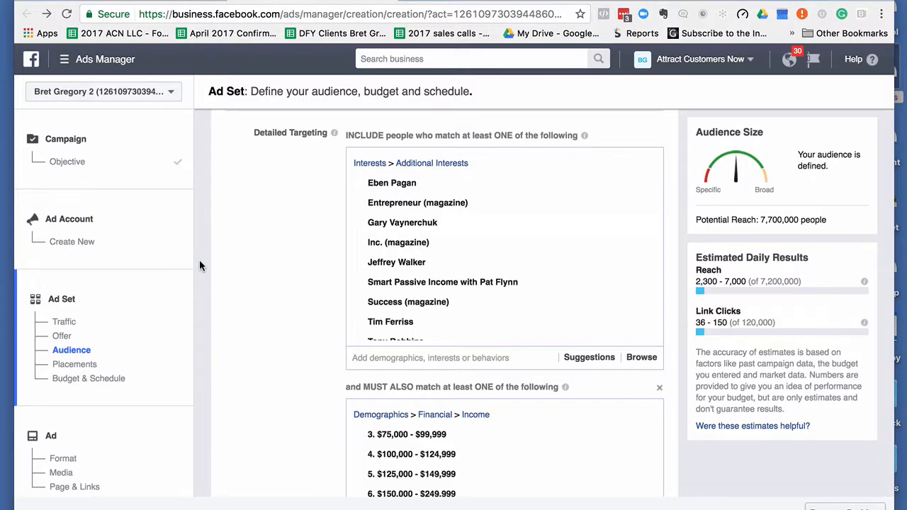
scroll(199, 259, "down", 5)
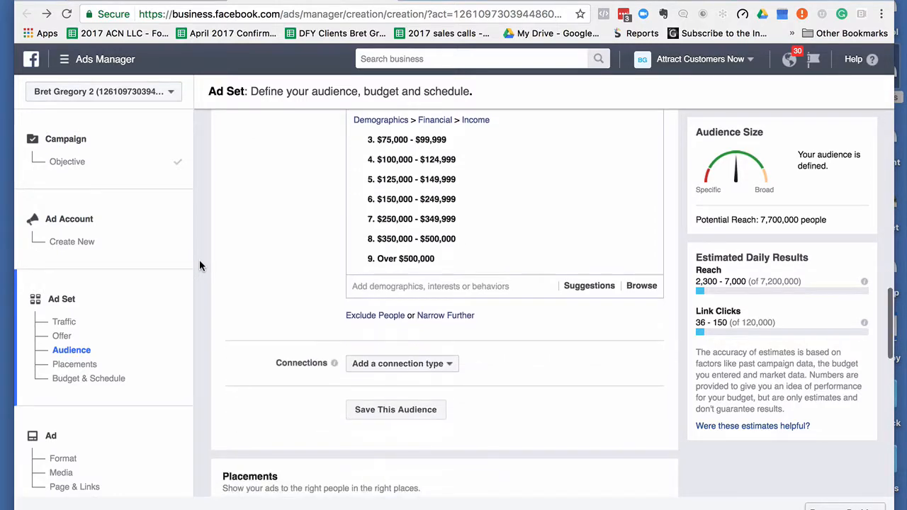
scroll(199, 260, "up", 6)
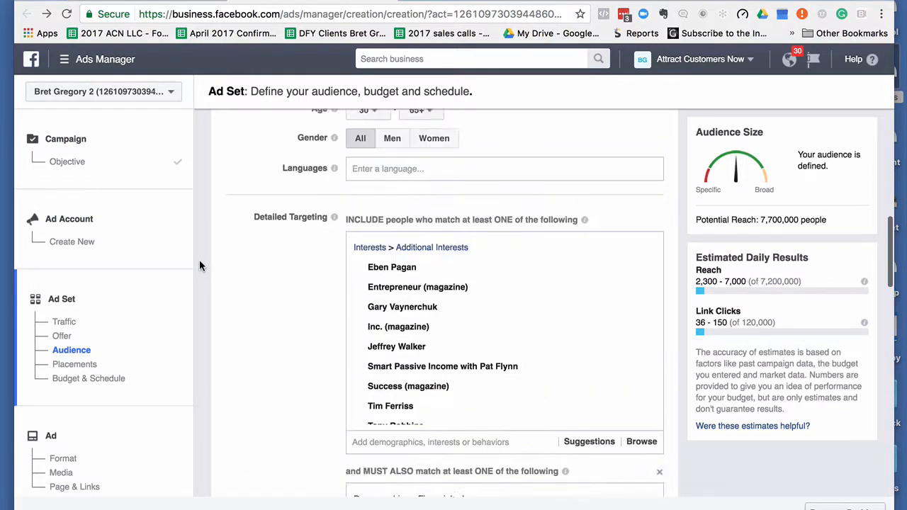
scroll(237, 356, "up", 5)
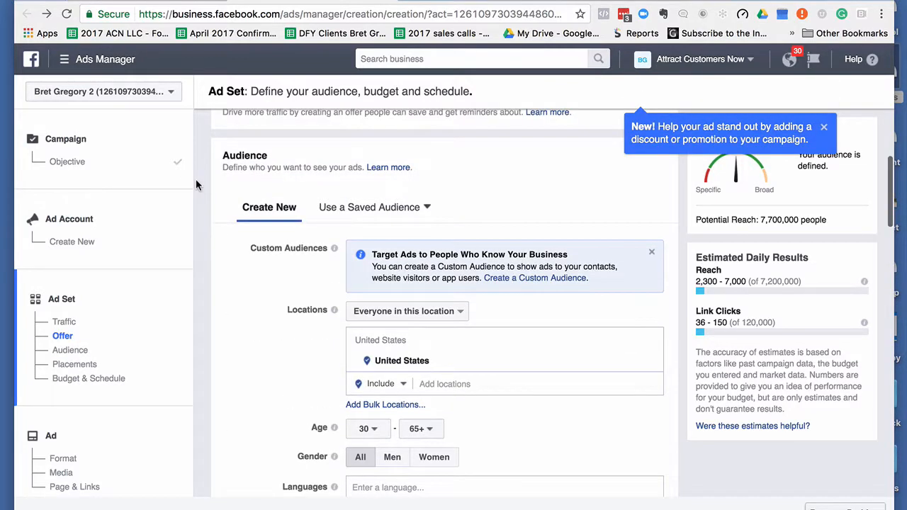
scroll(196, 185, "up", 3)
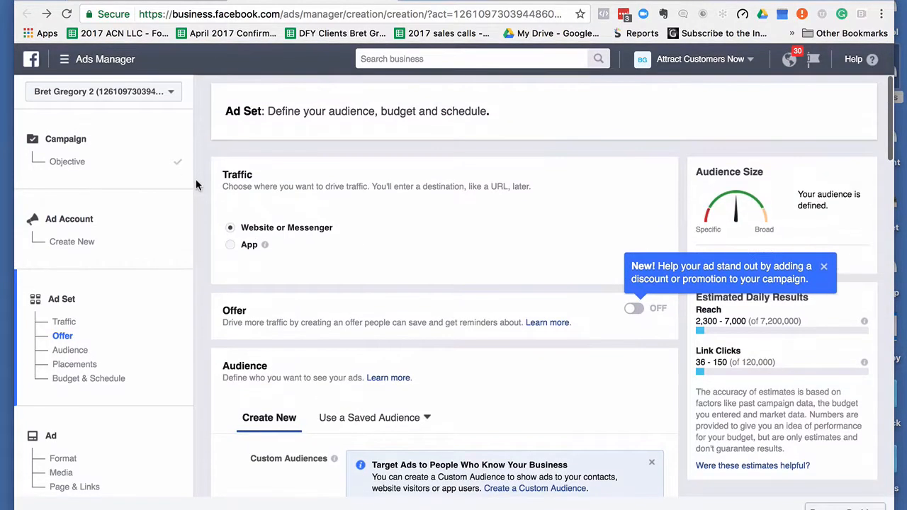